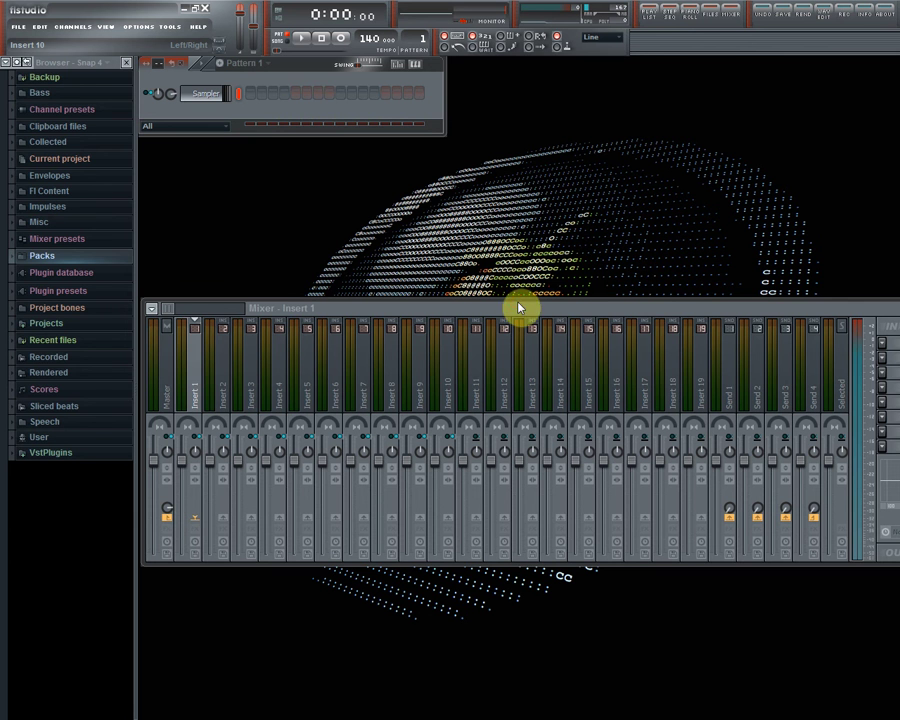
Load XF_KickProc043 from the Deadmau5 Xfer pack's Processed Kicks folder into the Sampler channel
{"action": "mouse_move", "coordinate": [520, 306]}
{"action": "left_mouse_down"}
{"action": "mouse_move", "coordinate": [577, 292]}
{"action": "mouse_move", "coordinate": [541, 280]}
{"action": "mouse_move", "coordinate": [530, 289]}
{"action": "left_mouse_up"}
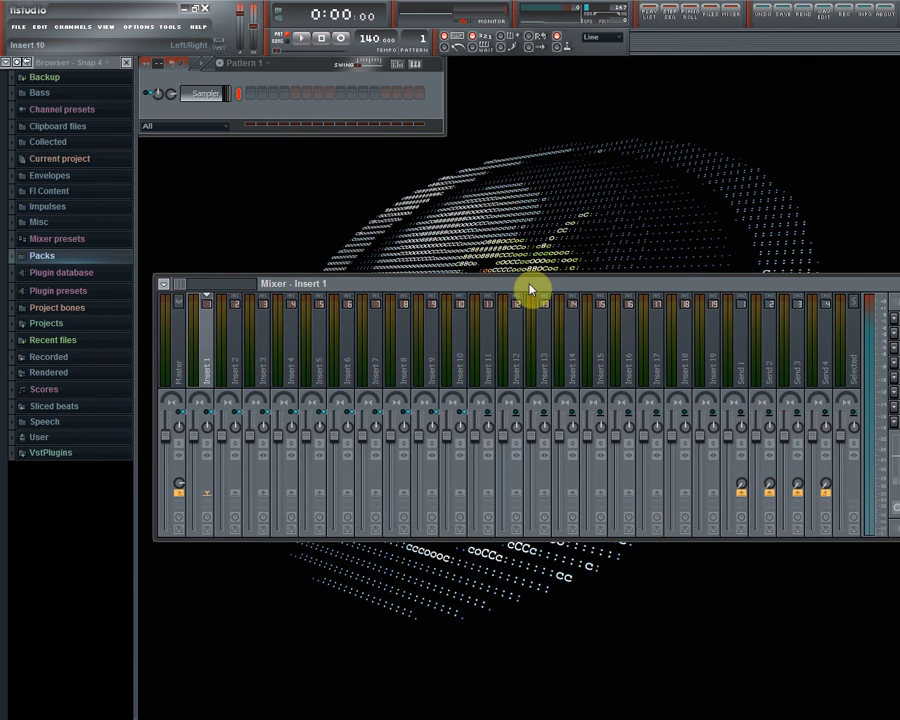
{"action": "left_click", "coordinate": [70, 256]}
{"action": "left_click", "coordinate": [88, 288]}
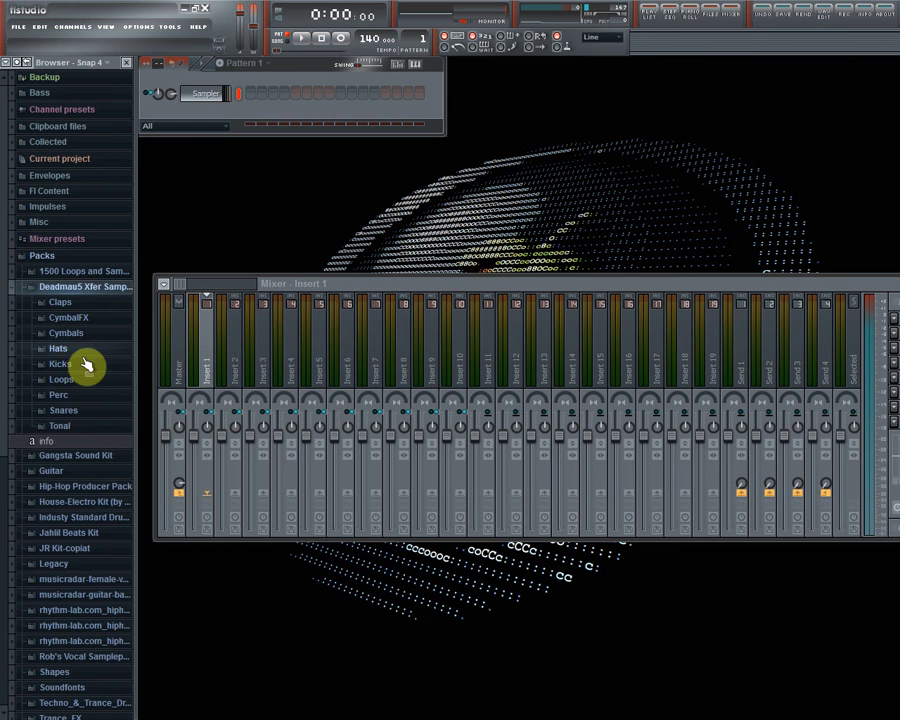
{"action": "left_click", "coordinate": [90, 364]}
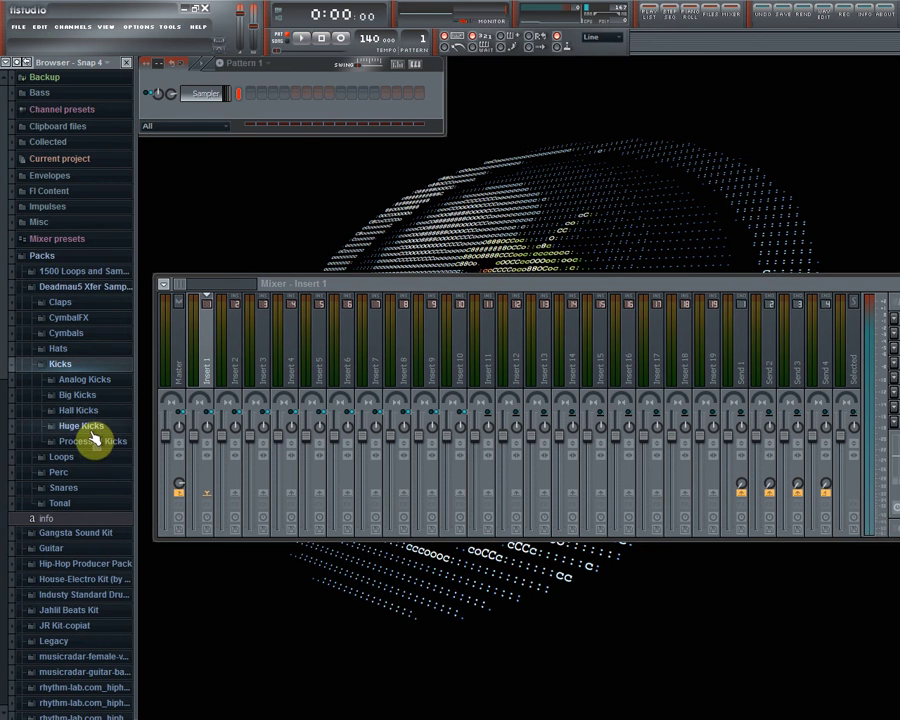
{"action": "left_click", "coordinate": [92, 440]}
{"action": "scroll", "coordinate": [92, 435], "scroll_direction": "down", "scroll_amount": 10}
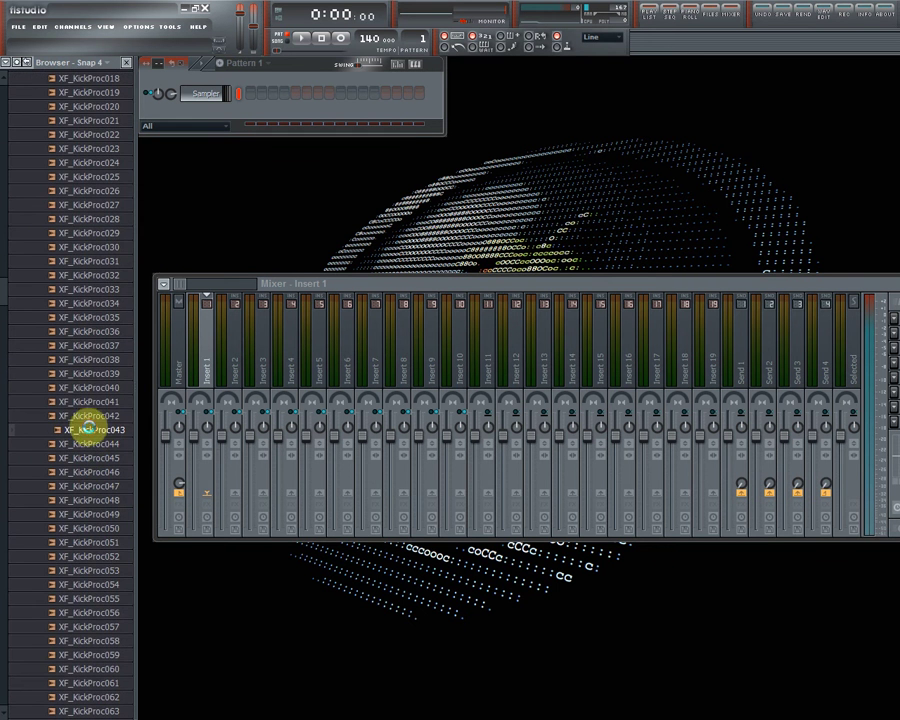
{"action": "left_click_drag", "start_coordinate": [88, 428], "coordinate": [205, 93]}
{"action": "left_click_drag", "start_coordinate": [10, 281], "coordinate": [6, 135]}
{"action": "left_click", "coordinate": [95, 317]}
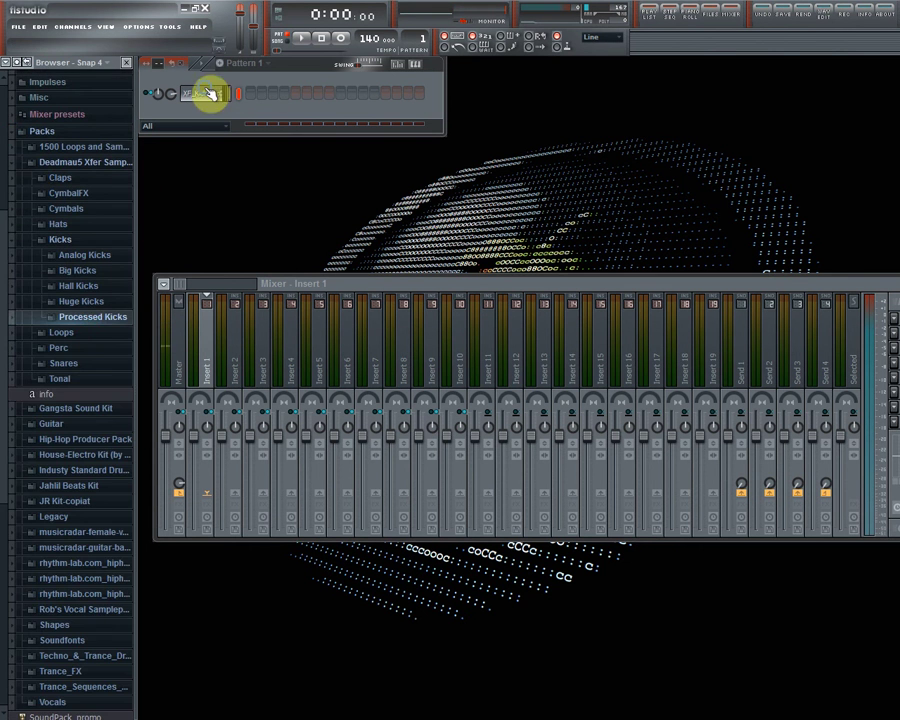
Fill the kick channel on every fourth step and play the pattern
{"action": "right_click", "coordinate": [211, 92]}
{"action": "left_click", "coordinate": [266, 210]}
{"action": "key", "text": "space"}
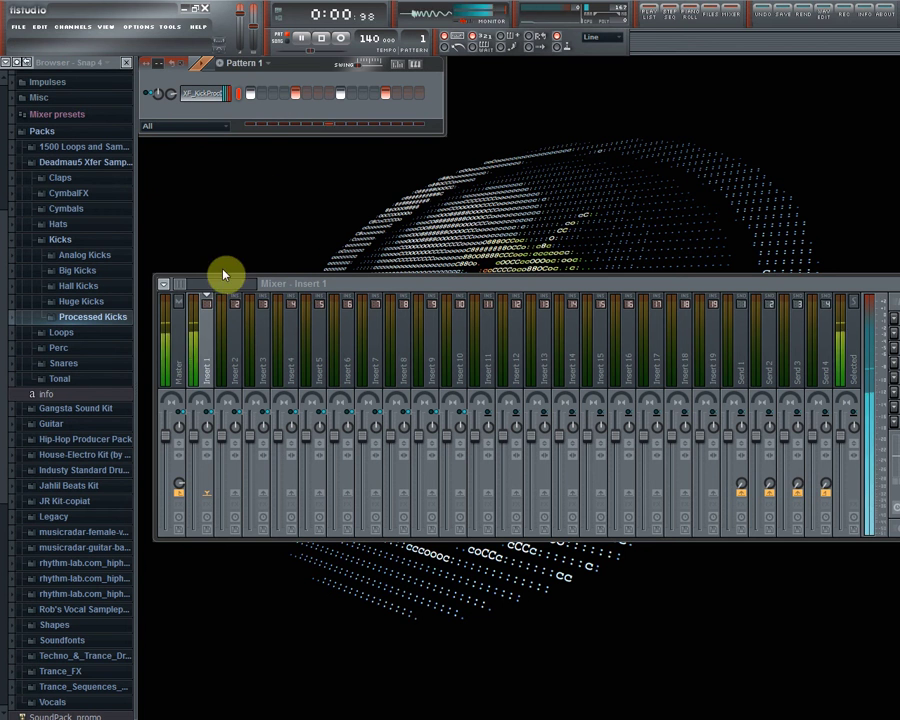
Route the kick channel to mixer track 99 and set the tempo to 130 BPM
{"action": "left_click", "coordinate": [230, 289]}
{"action": "left_click", "coordinate": [126, 284]}
{"action": "left_click", "coordinate": [196, 94]}
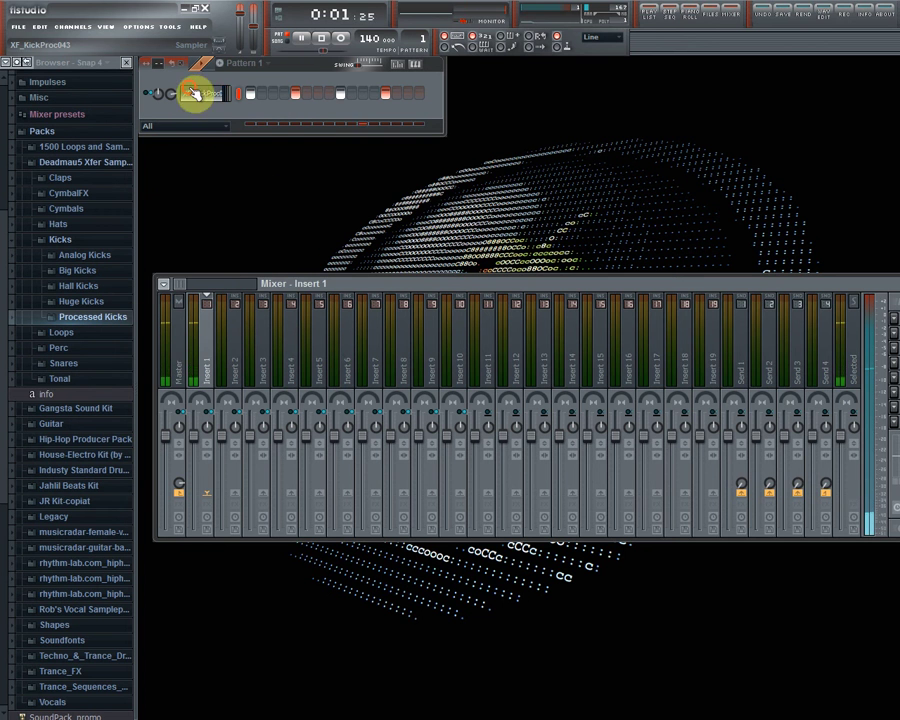
{"action": "key", "text": "space"}
{"action": "left_click_drag", "start_coordinate": [652, 210], "coordinate": [652, 170]}
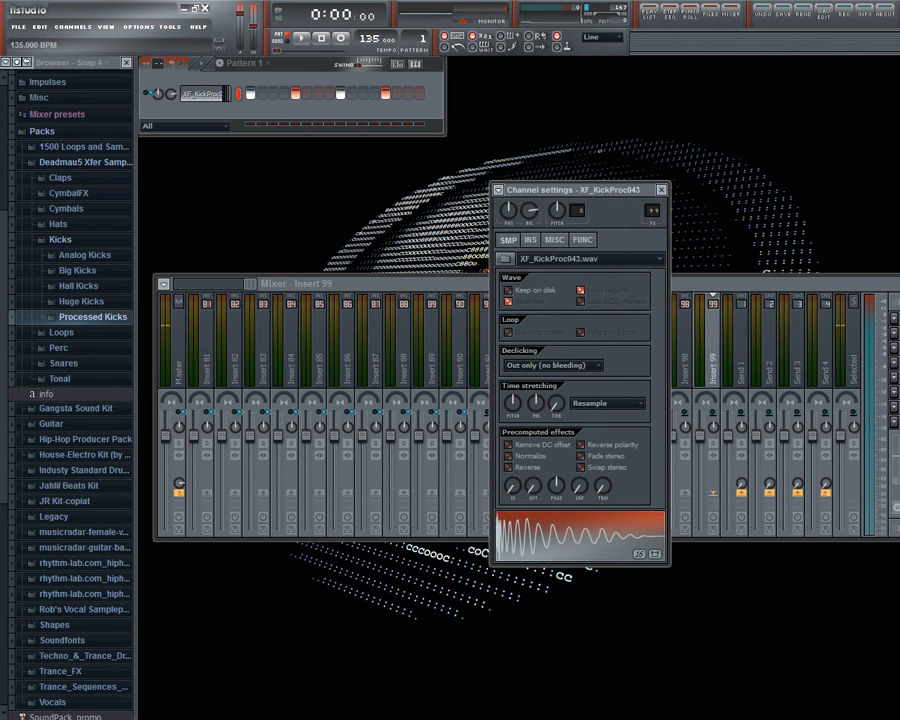
{"action": "left_click", "coordinate": [661, 189]}
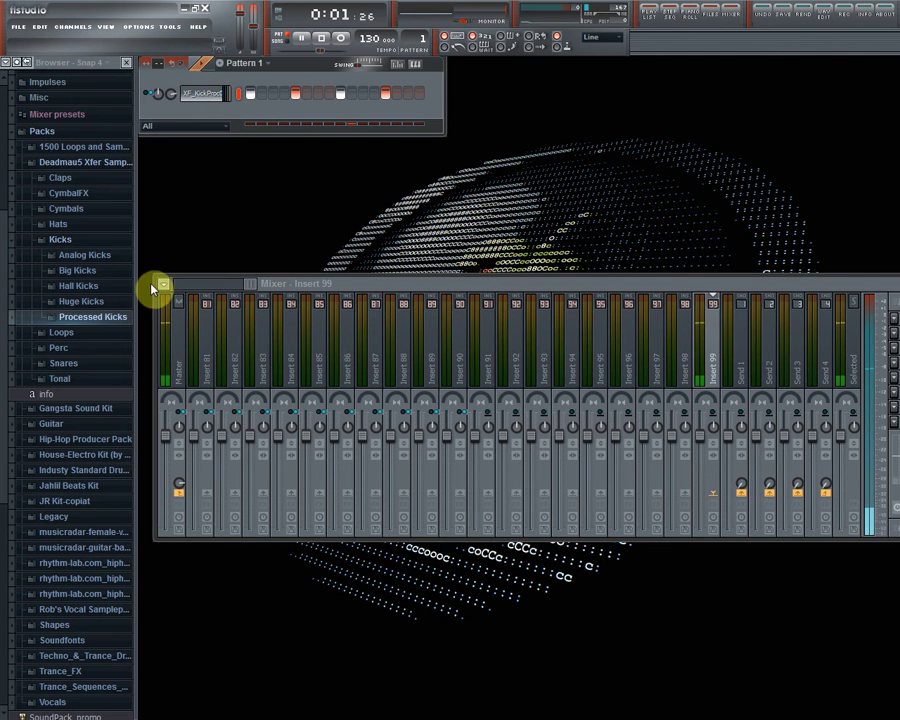
{"action": "left_click", "coordinate": [62, 240]}
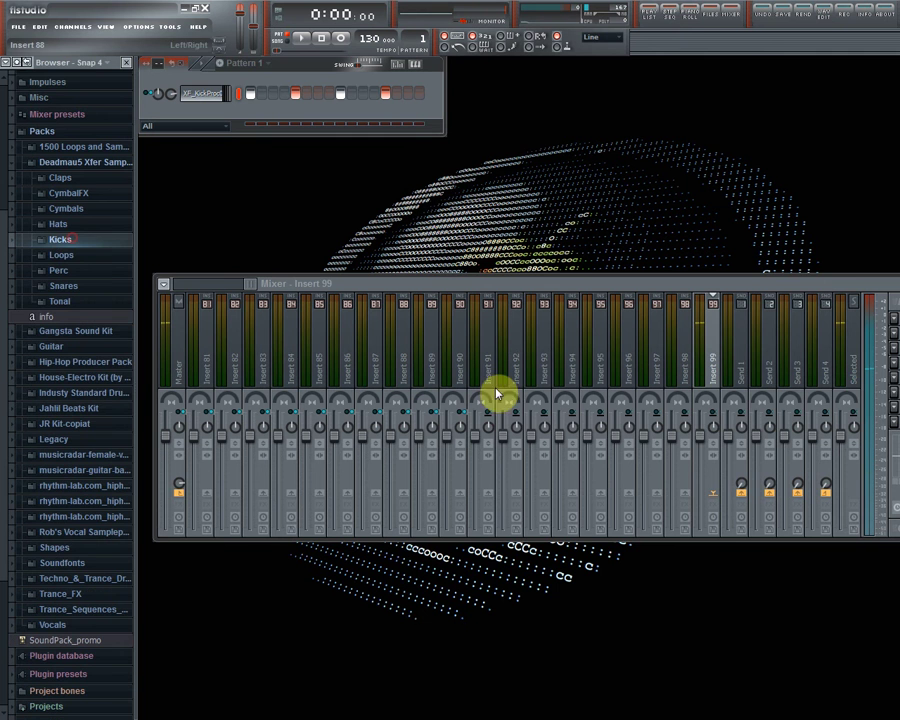
Add Fruity Limiter to effect slot 8 of Insert 99 and set its gain to about 2.4 dB
{"action": "left_click_drag", "start_coordinate": [724, 280], "coordinate": [430, 290]}
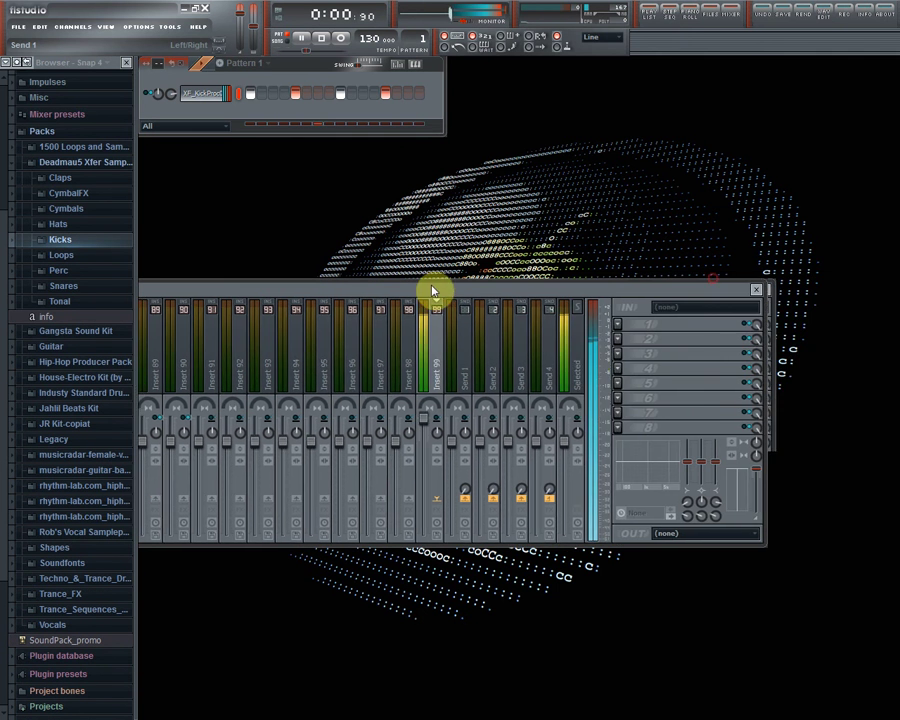
{"action": "left_click", "coordinate": [616, 424]}
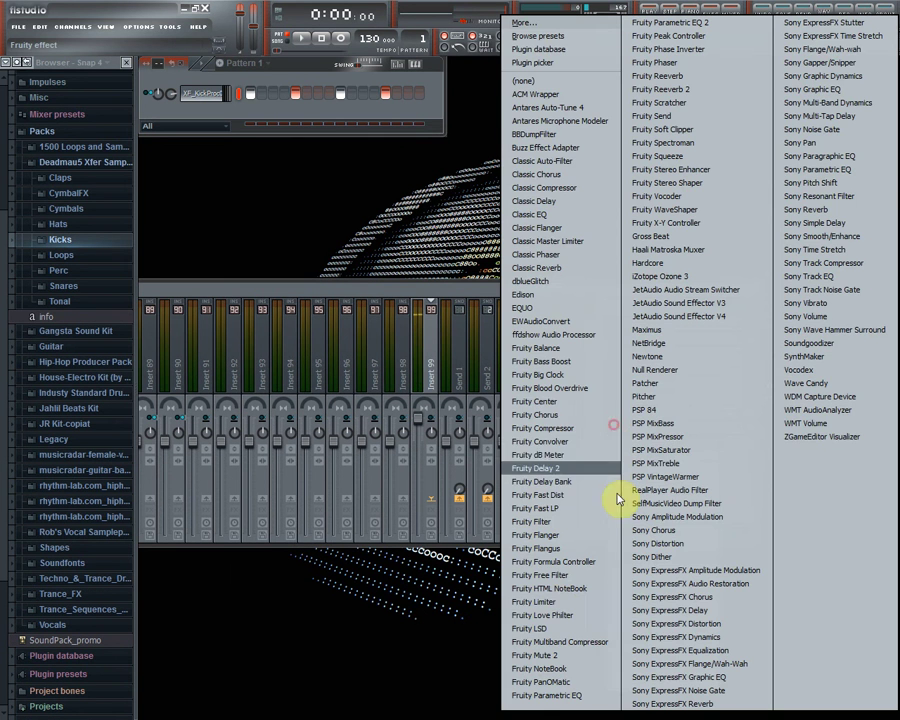
{"action": "left_click", "coordinate": [556, 601]}
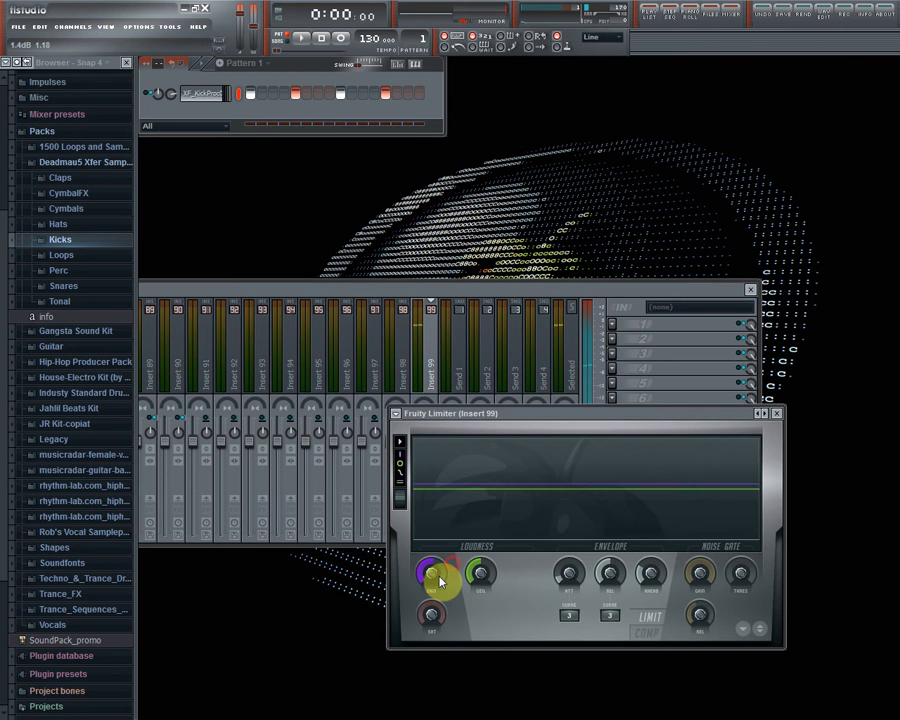
{"action": "key", "text": "space"}
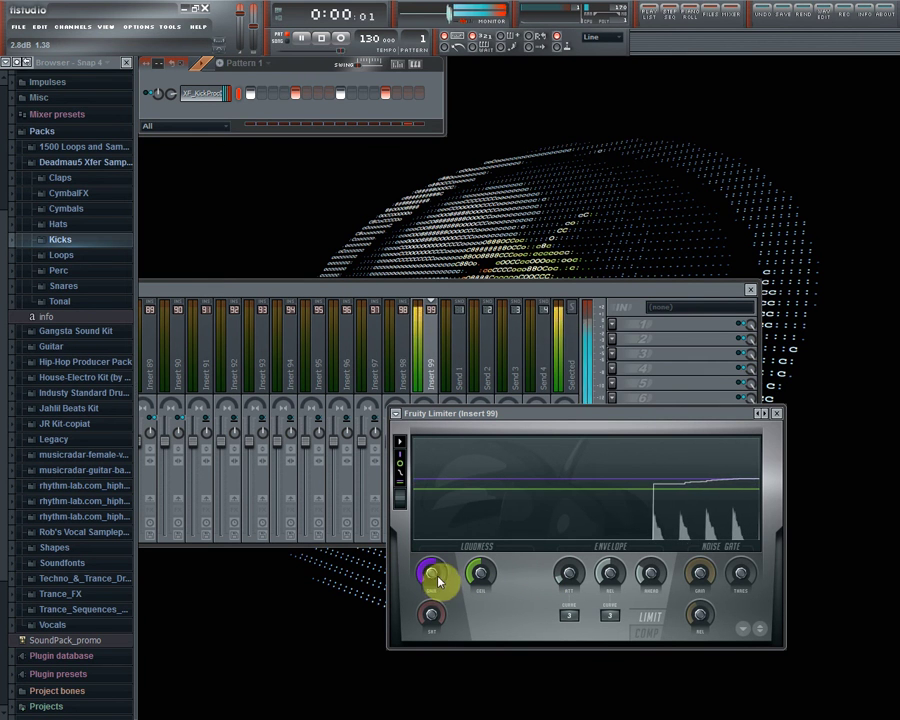
{"action": "left_click_drag", "start_coordinate": [438, 582], "coordinate": [438, 590]}
{"action": "key", "text": "space"}
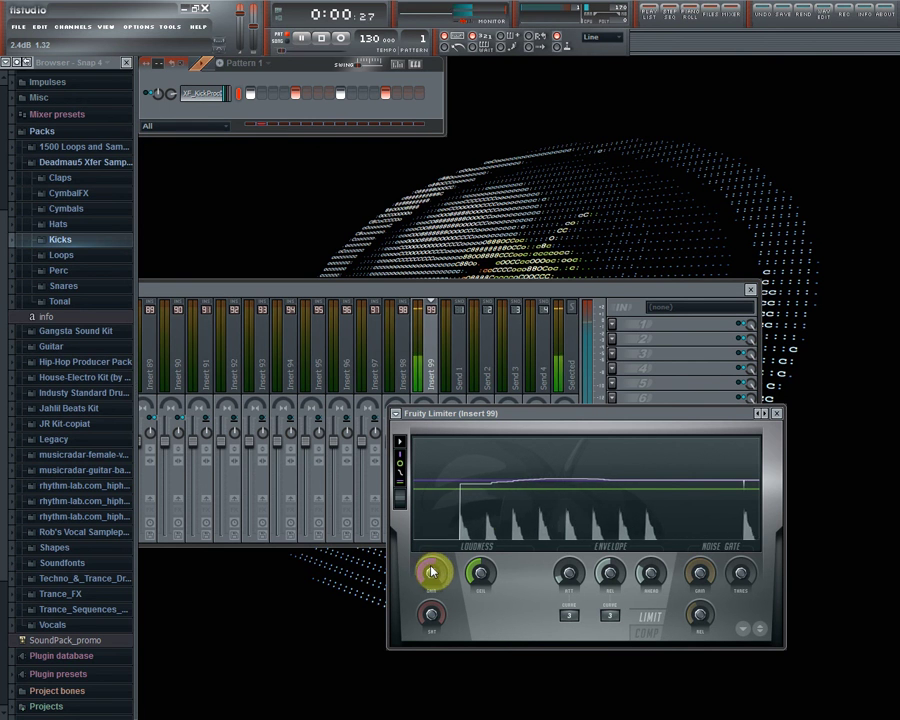
{"action": "left_click", "coordinate": [777, 413]}
{"action": "key", "text": "space"}
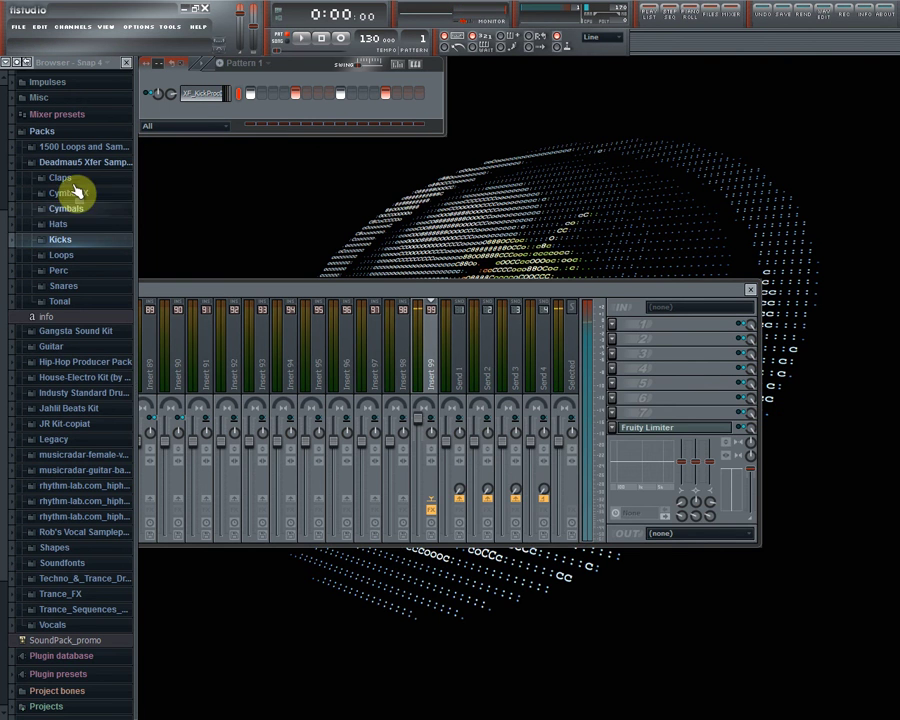
Add Clap 2 from the House-Electro Kit's Claps folder as a new channel below the kick
{"action": "left_click", "coordinate": [75, 163]}
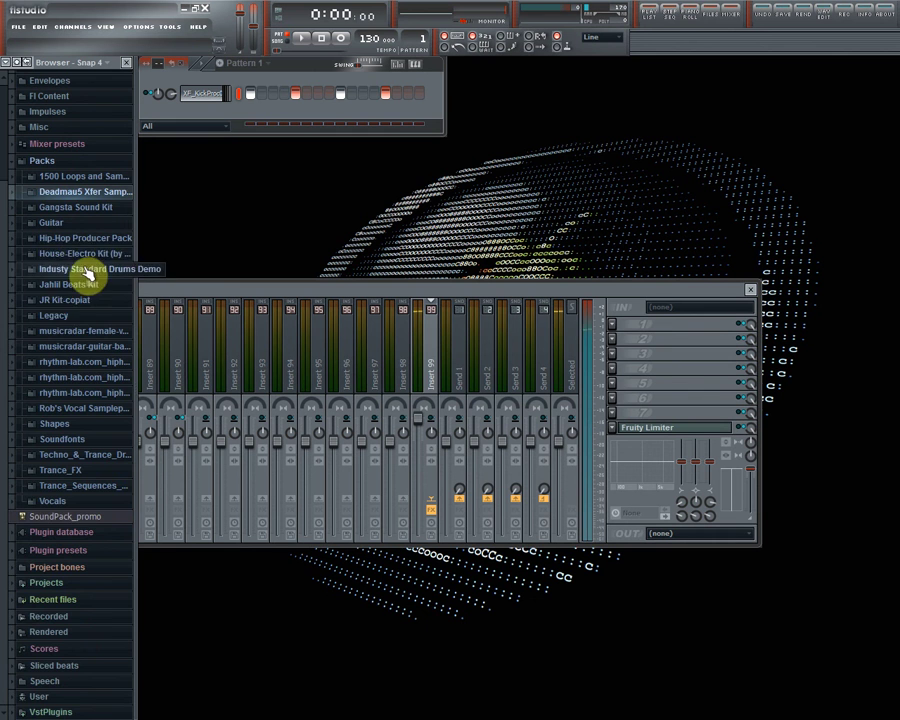
{"action": "left_click", "coordinate": [82, 253]}
{"action": "left_click", "coordinate": [82, 270]}
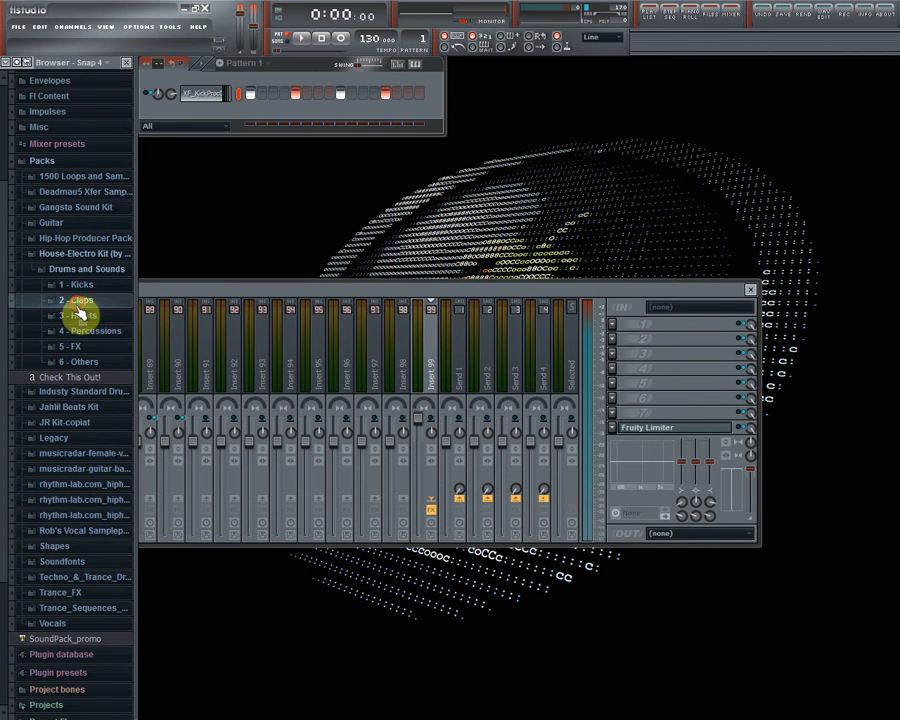
{"action": "left_click", "coordinate": [79, 303]}
{"action": "left_click_drag", "start_coordinate": [88, 331], "coordinate": [213, 118]}
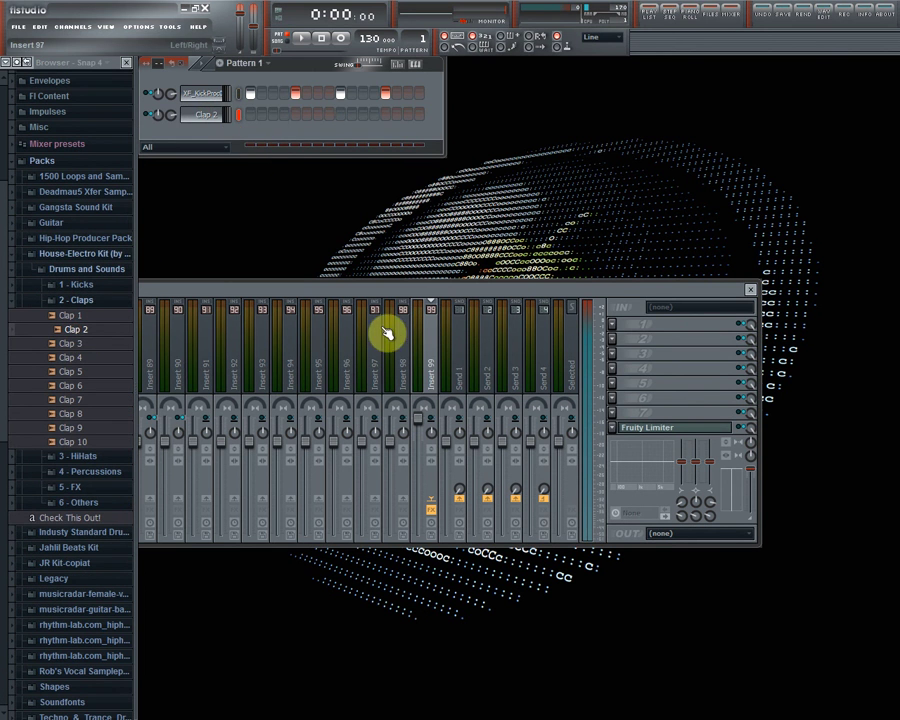
Link the Clap 2 channel to mixer track 98 and the kick channel to track 99, naming both tracks accordingly
{"action": "left_click", "coordinate": [392, 346]}
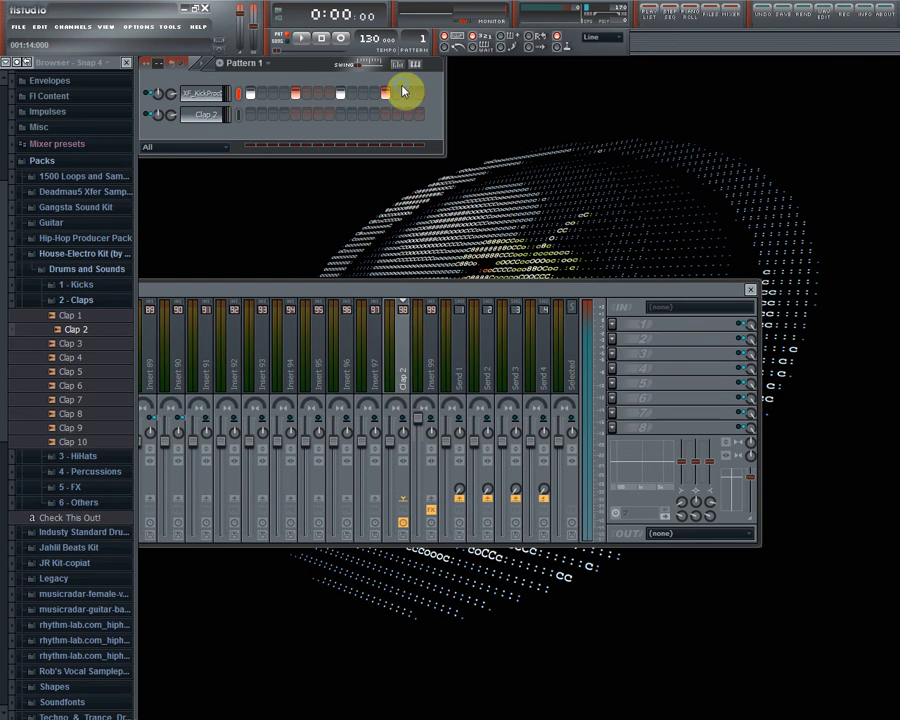
{"action": "left_click", "coordinate": [422, 386]}
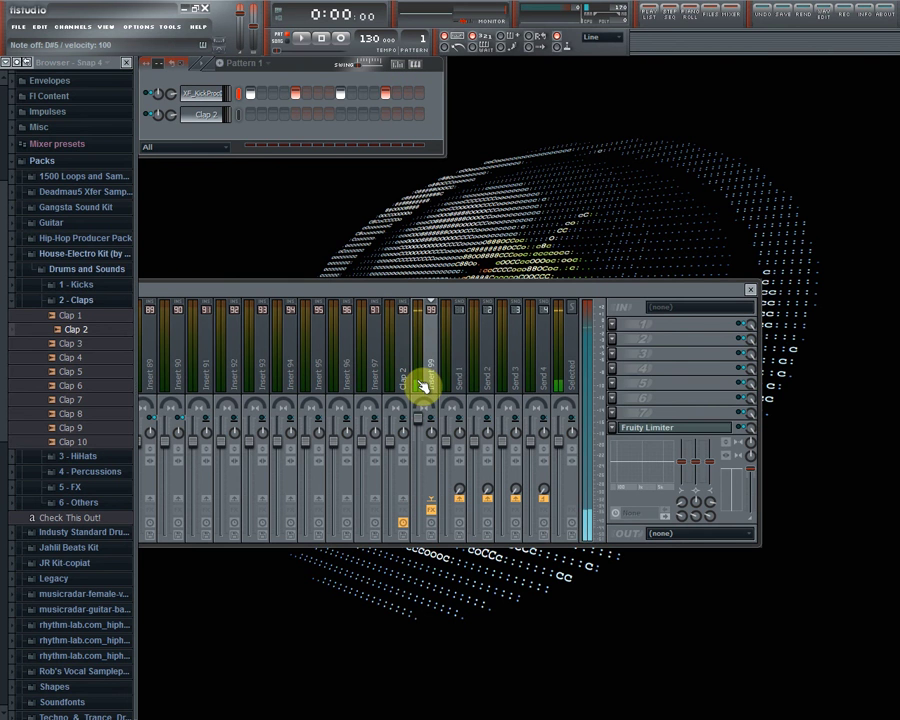
{"action": "left_click", "coordinate": [404, 402]}
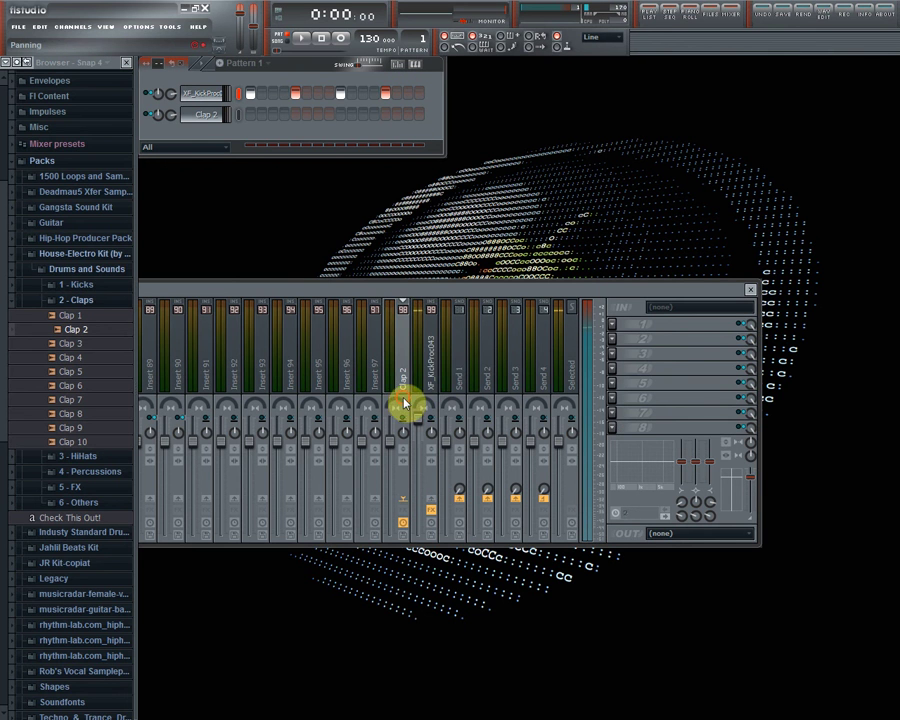
Place claps on steps 5 and 13 and lower the Clap 2 mixer track's volume during playback
{"action": "key", "text": "space"}
{"action": "left_click", "coordinate": [295, 114]}
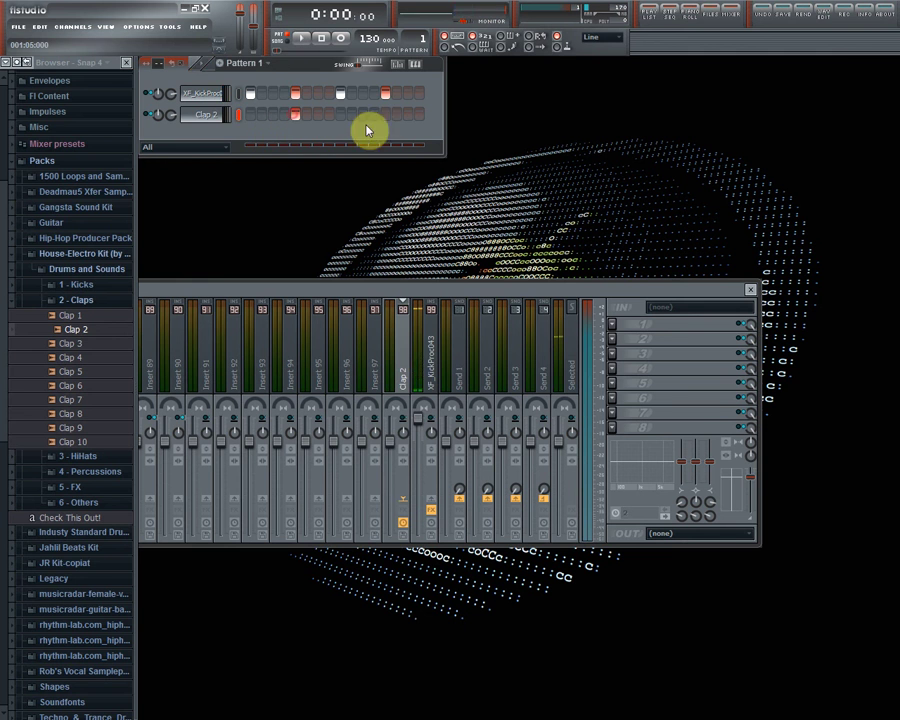
{"action": "left_click_drag", "start_coordinate": [392, 436], "coordinate": [391, 466]}
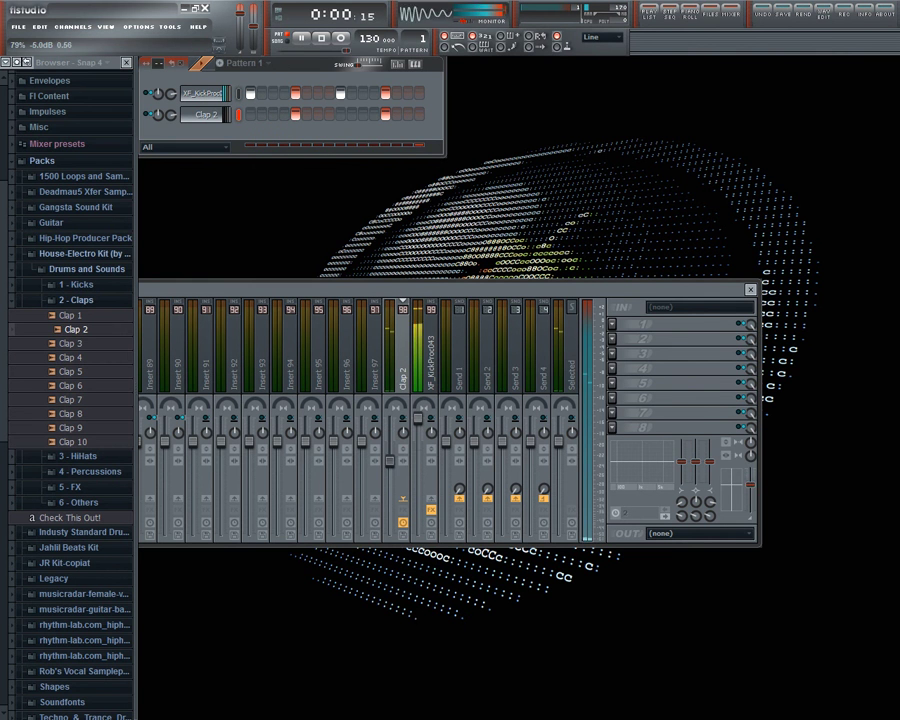
Stop playback, collapse the opened sample folders in the browser and reposition the mixer window
{"action": "left_click", "coordinate": [100, 299]}
{"action": "key", "text": "space"}
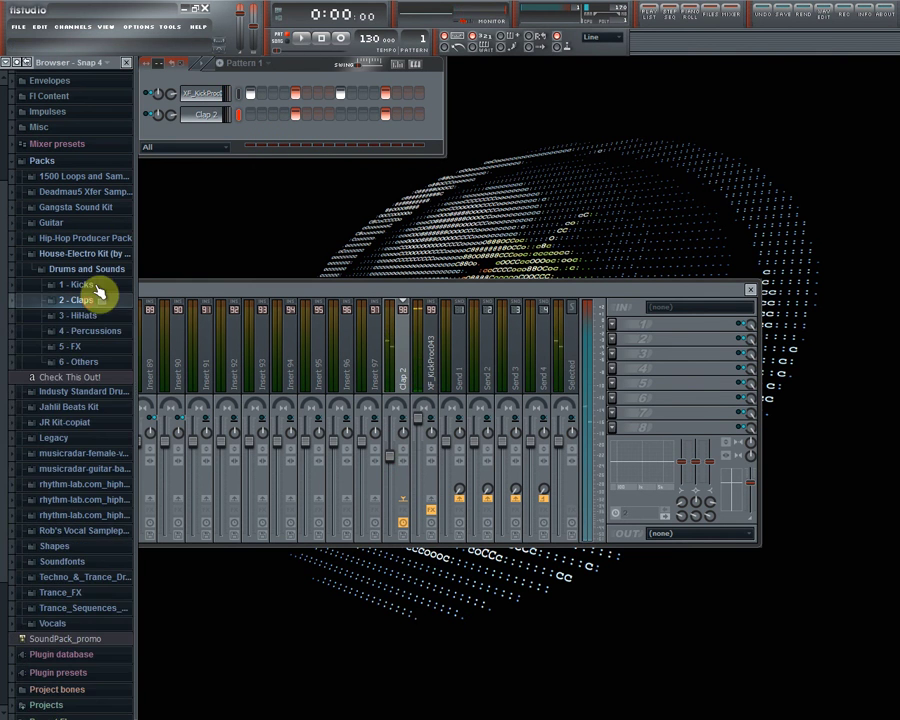
{"action": "left_click", "coordinate": [98, 269]}
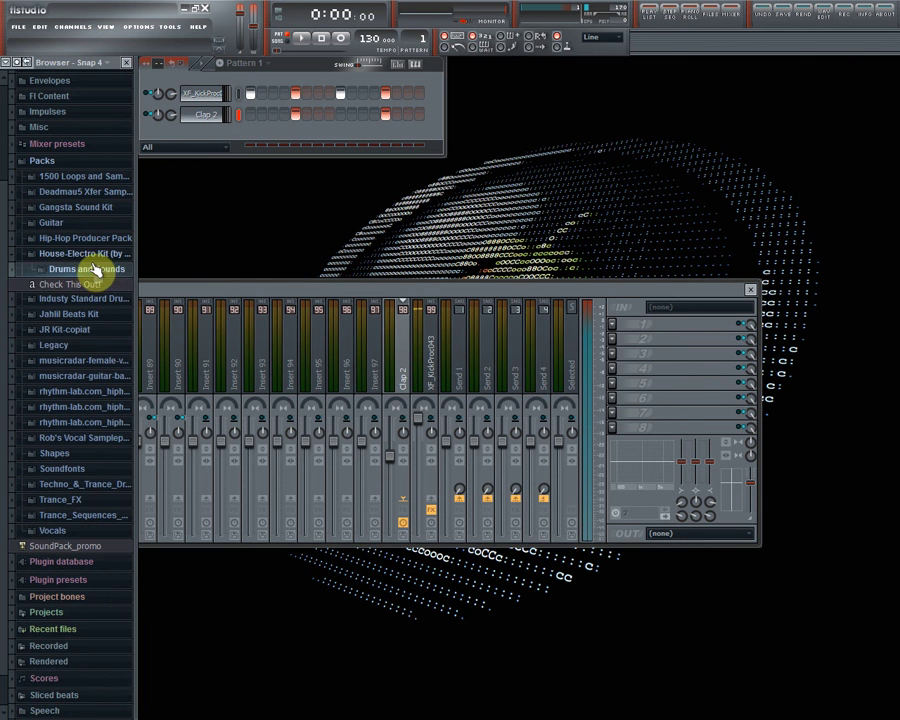
{"action": "left_click", "coordinate": [96, 254]}
{"action": "left_click_drag", "start_coordinate": [368, 293], "coordinate": [705, 281]}
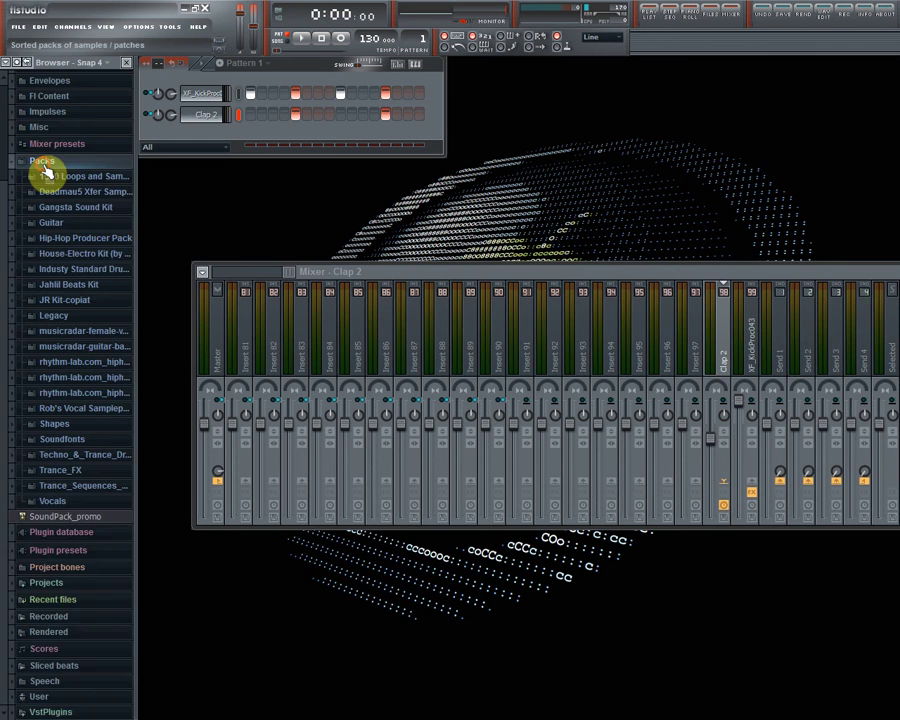
{"action": "left_click", "coordinate": [43, 163]}
{"action": "left_click_drag", "start_coordinate": [311, 271], "coordinate": [240, 242]}
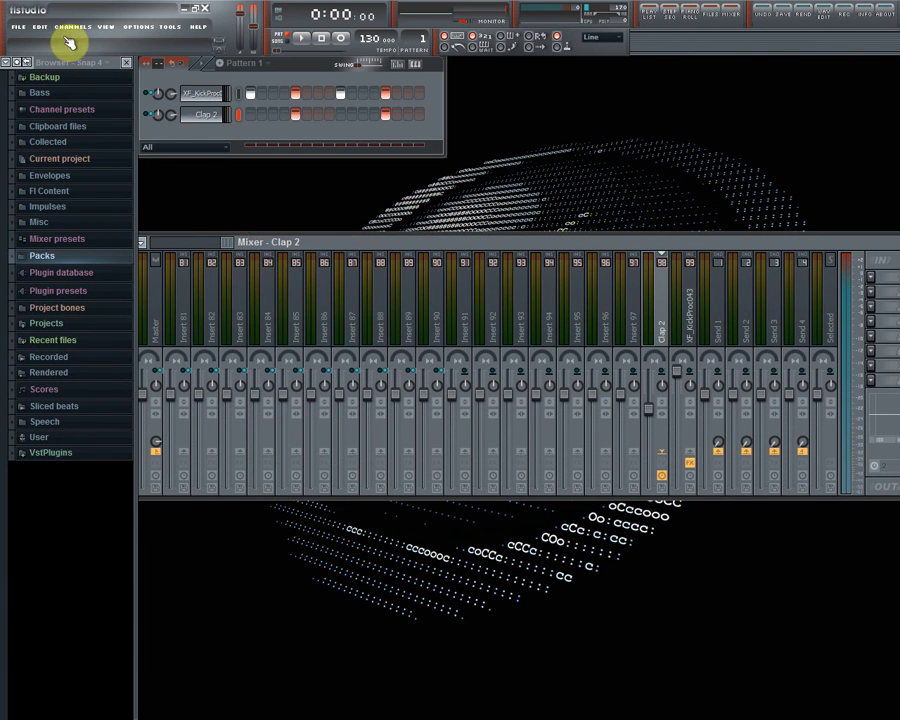
Add a 3x Osc instrument channel and adjust the coarse pitch of oscillator 1
{"action": "left_click", "coordinate": [72, 26]}
{"action": "mouse_move", "coordinate": [80, 41]}
{"action": "left_click", "coordinate": [220, 170]}
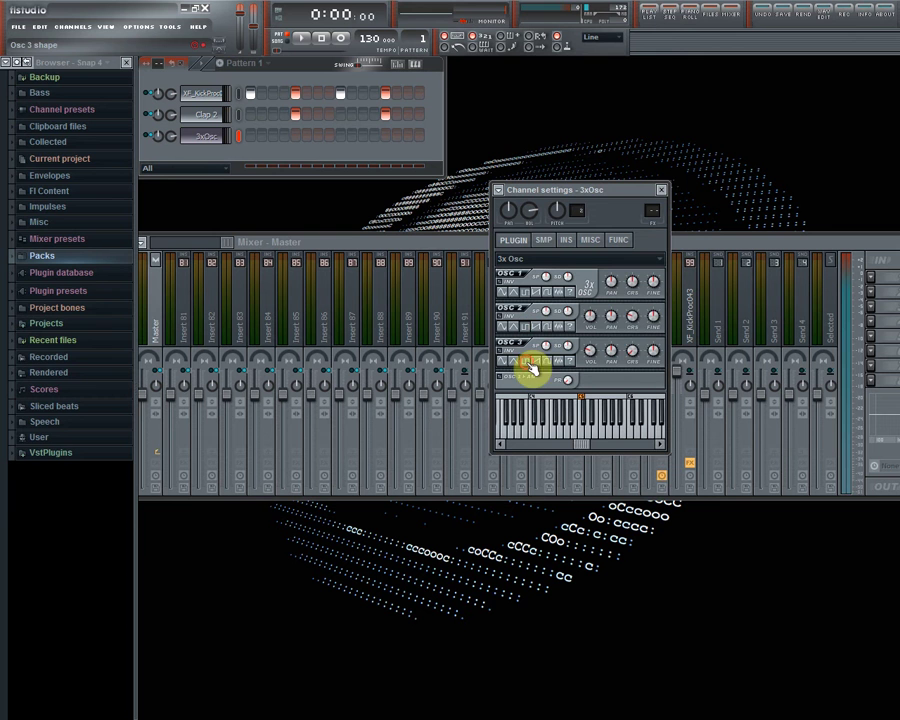
{"action": "left_click_drag", "start_coordinate": [632, 283], "coordinate": [632, 330]}
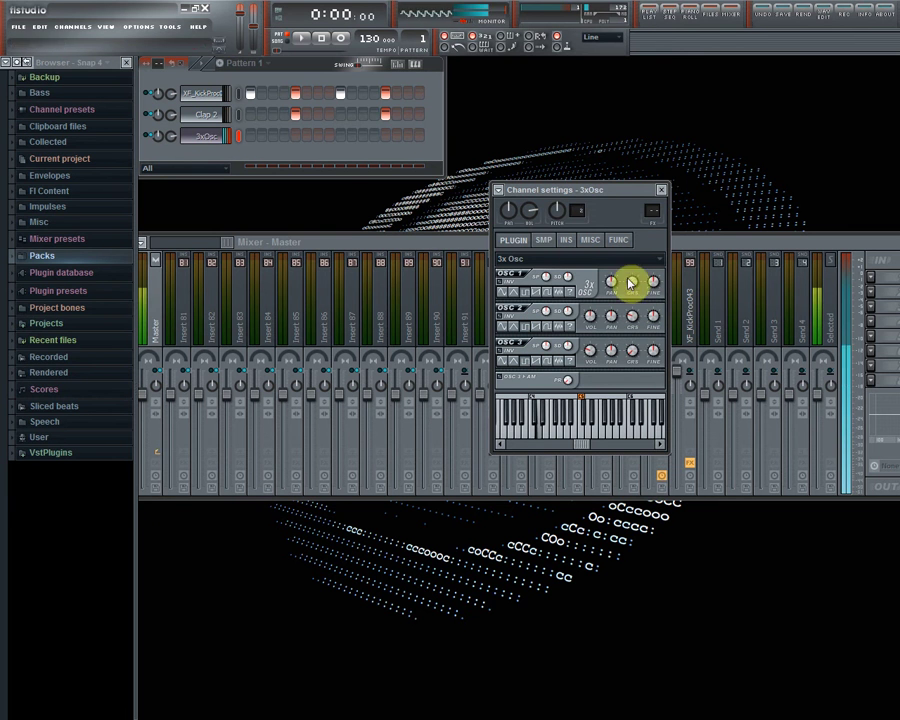
{"action": "key", "text": "v"}
Place a short C5 note on step 1 and a longer C5 note on step 3 in the 3xOsc piano roll, auditioning them
{"action": "right_click", "coordinate": [220, 142]}
{"action": "left_click", "coordinate": [230, 137]}
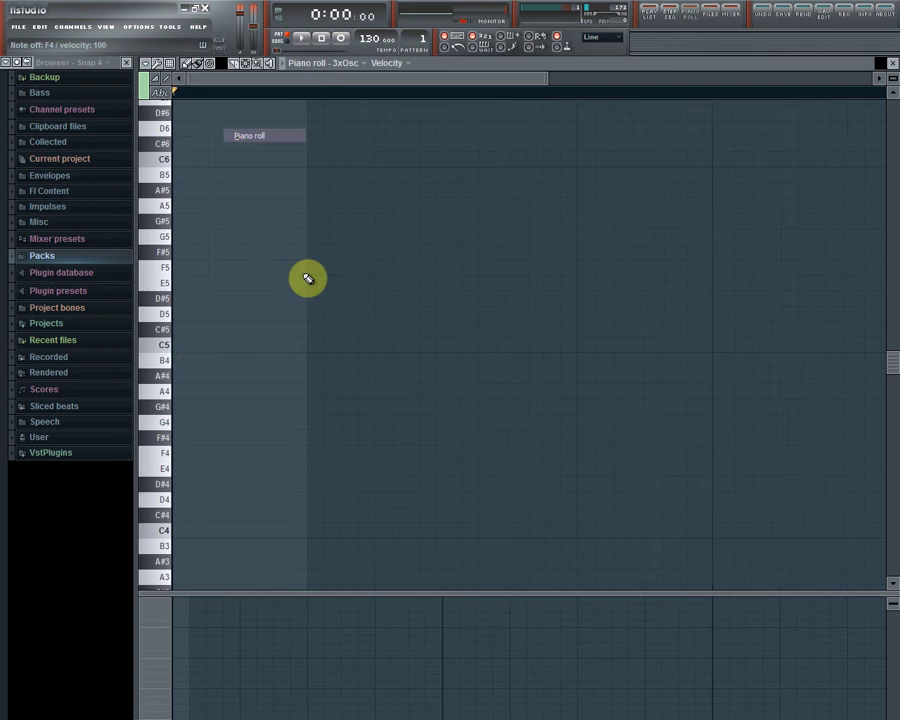
{"action": "left_click", "coordinate": [177, 345]}
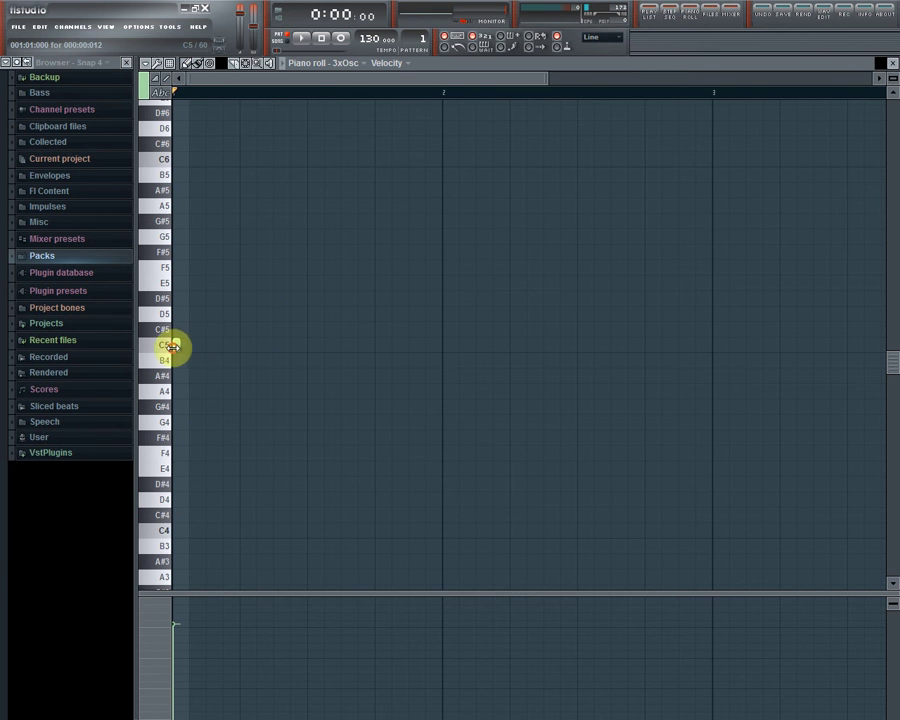
{"action": "left_click", "coordinate": [210, 346]}
{"action": "key", "text": "space"}
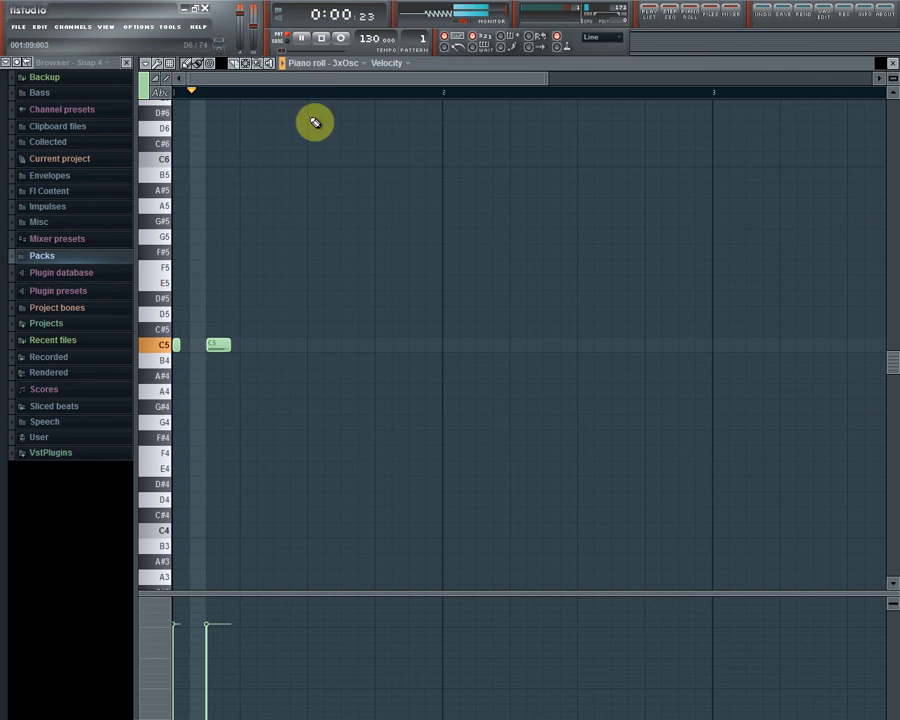
{"action": "key", "text": "space"}
{"action": "left_click_drag", "start_coordinate": [316, 78], "coordinate": [316, 135]}
{"action": "key", "text": "space"}
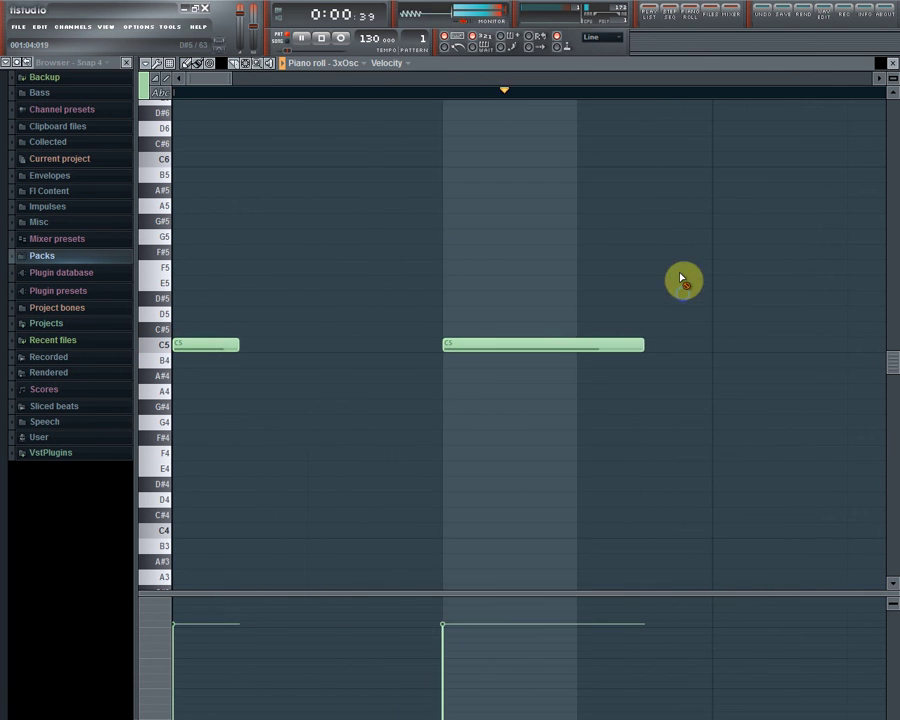
{"action": "key", "text": "space"}
{"action": "left_click_drag", "start_coordinate": [606, 82], "coordinate": [606, 25]}
{"action": "key", "text": "space"}
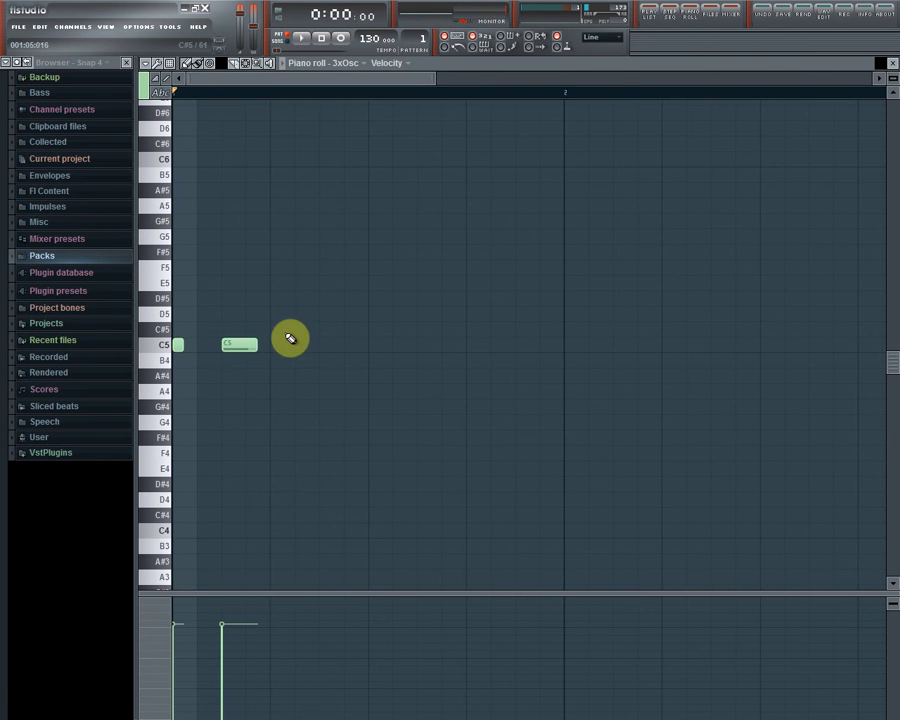
Duplicate the short and long C5 notes to steps 5 and 7 in the 3xOsc piano roll and clear the selection
{"action": "right_click", "coordinate": [295, 359]}
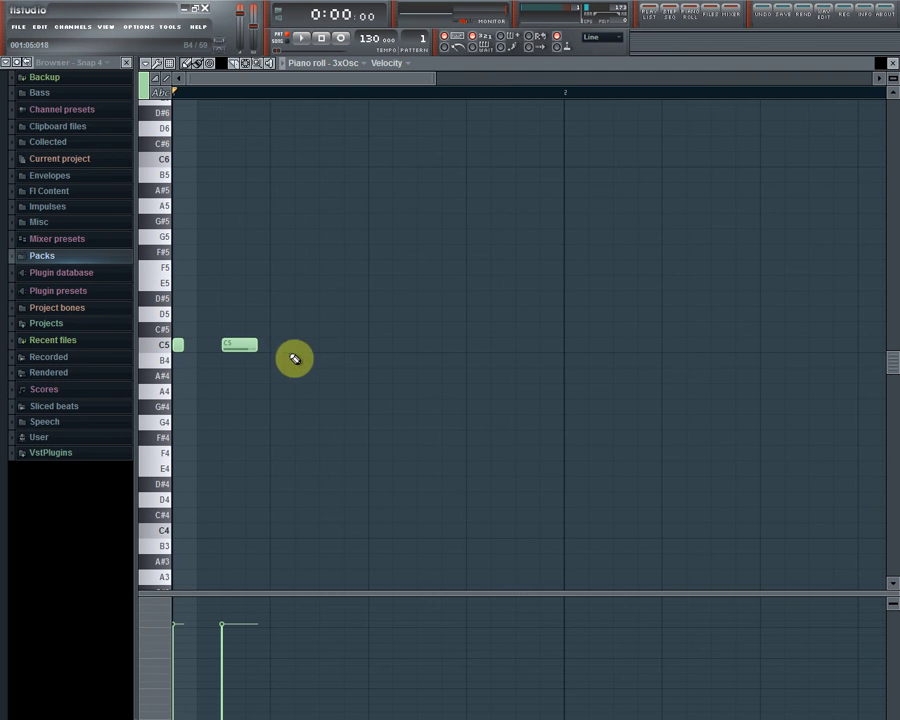
{"action": "key", "text": "ctrl+a"}
{"action": "left_click_drag", "start_coordinate": [248, 345], "coordinate": [346, 339], "text": "shift"}
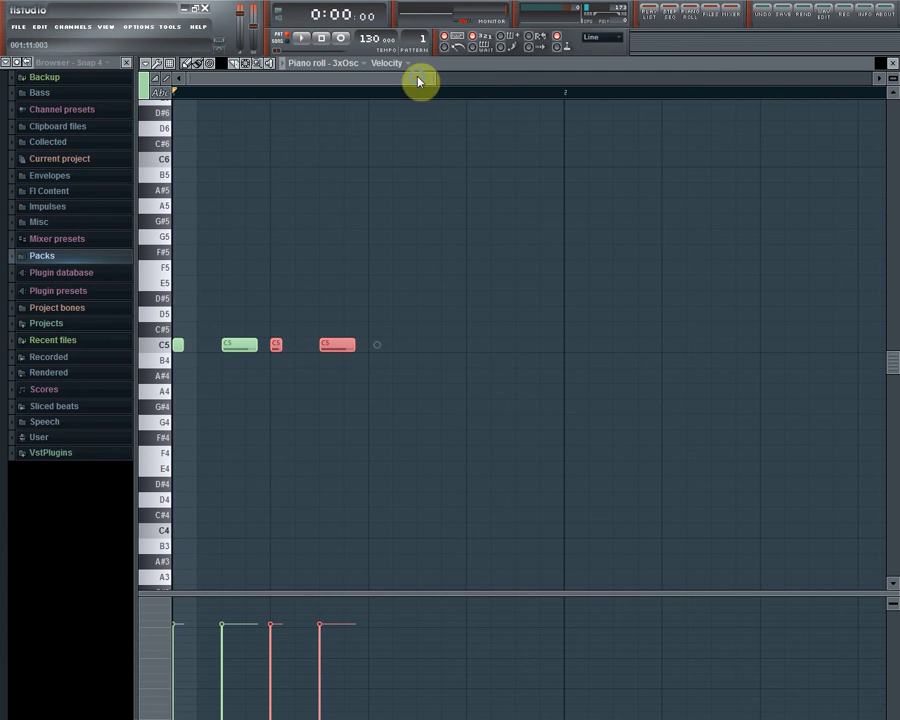
{"action": "left_click_drag", "start_coordinate": [418, 80], "coordinate": [418, 40]}
{"action": "key", "text": "space"}
{"action": "key", "text": "space"}
{"action": "key", "text": "ctrl+d"}
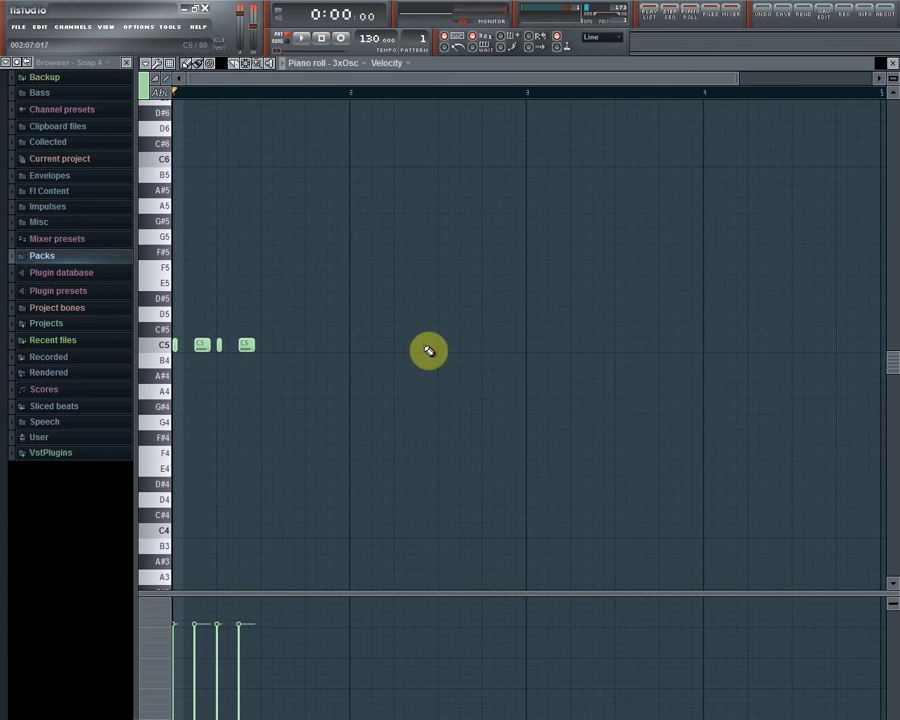
Try copying the four C5 notes up to D5 in the second half of bar 1 and delete the copies
{"action": "key", "text": "ctrl+a"}
{"action": "left_click_drag", "start_coordinate": [201, 345], "coordinate": [293, 313]}
{"action": "right_click", "coordinate": [314, 340]}
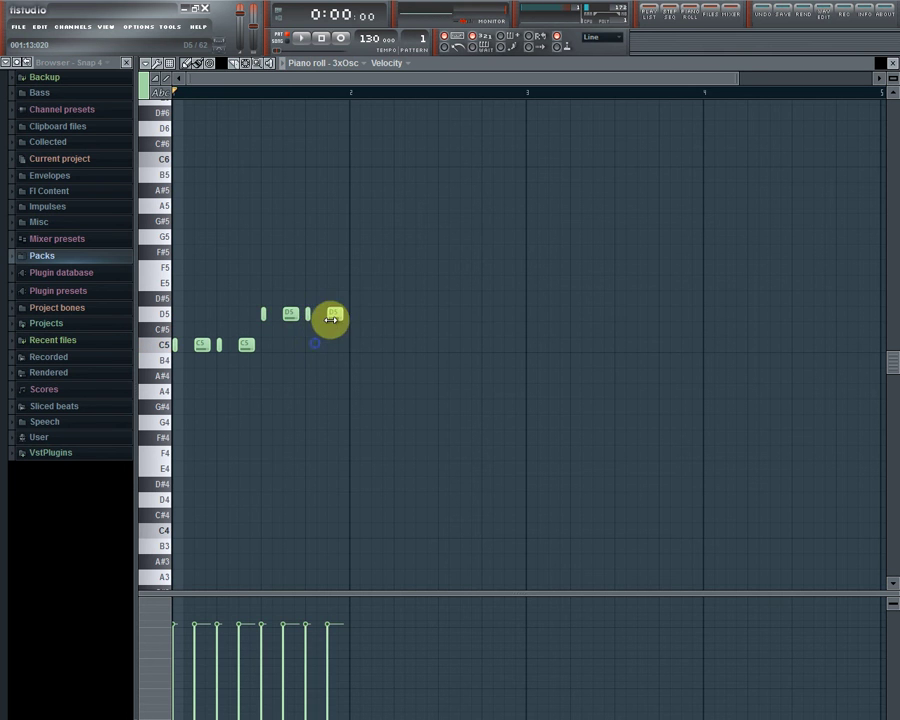
{"action": "right_click", "coordinate": [366, 306]}
Place four short F5 notes on steps 9 to 12 of bar 1, reusing the short C5 note's length
{"action": "left_click", "coordinate": [262, 284]}
{"action": "left_click_drag", "start_coordinate": [272, 287], "coordinate": [284, 275]}
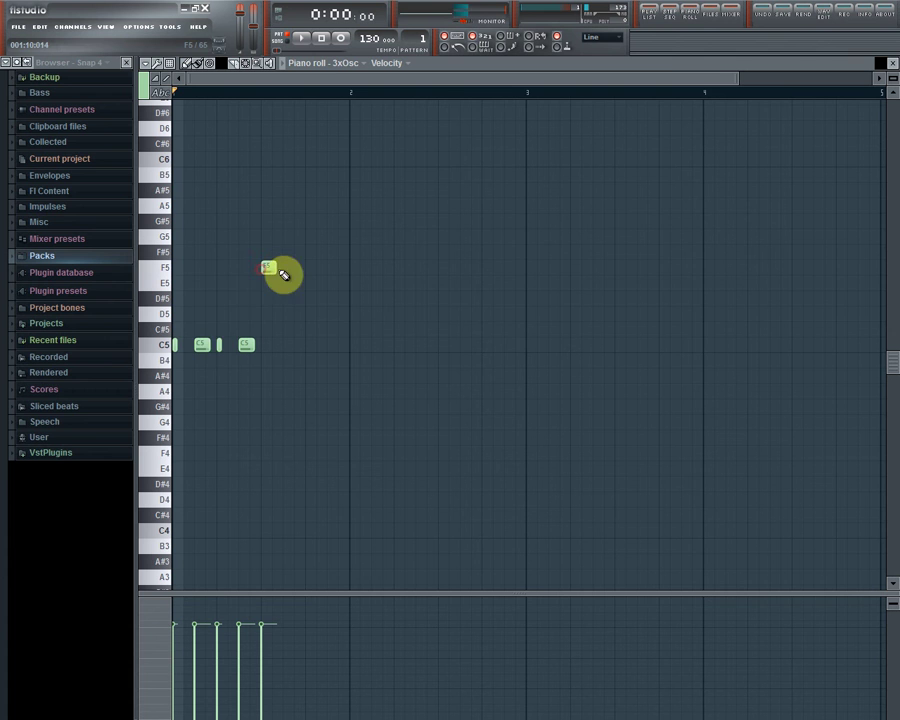
{"action": "right_click", "coordinate": [271, 271]}
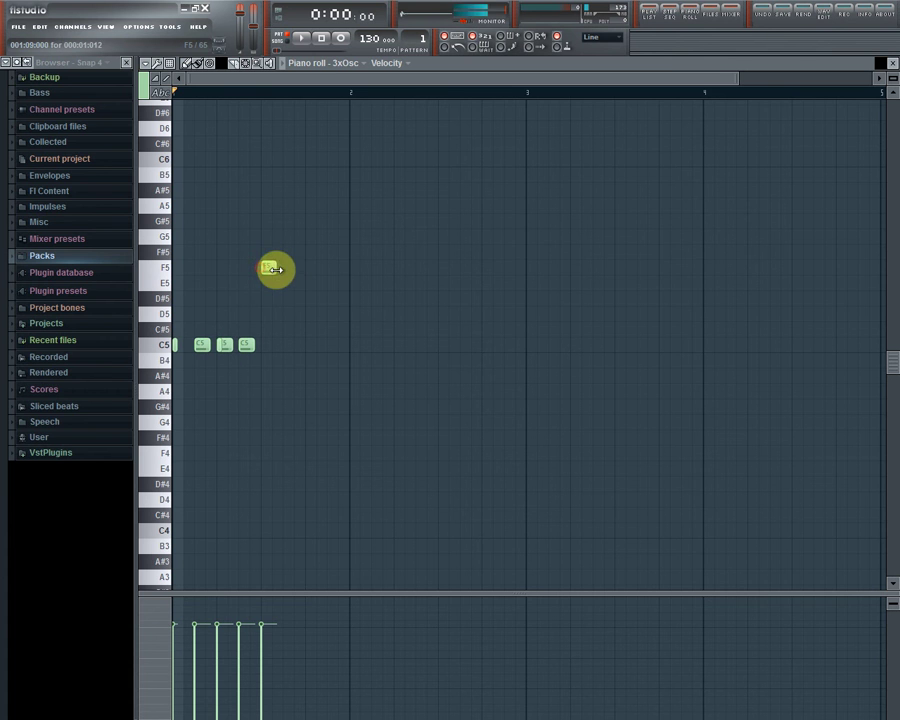
{"action": "left_click", "coordinate": [223, 346]}
{"action": "left_click_drag", "start_coordinate": [228, 350], "coordinate": [264, 270]}
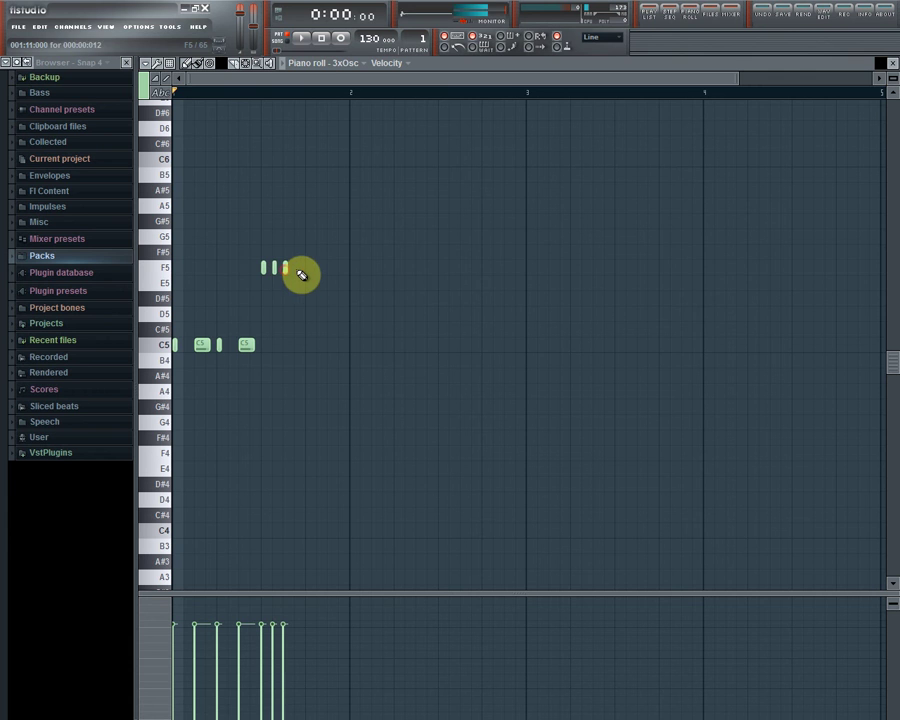
{"action": "left_click", "coordinate": [297, 270]}
{"action": "key", "text": "space"}
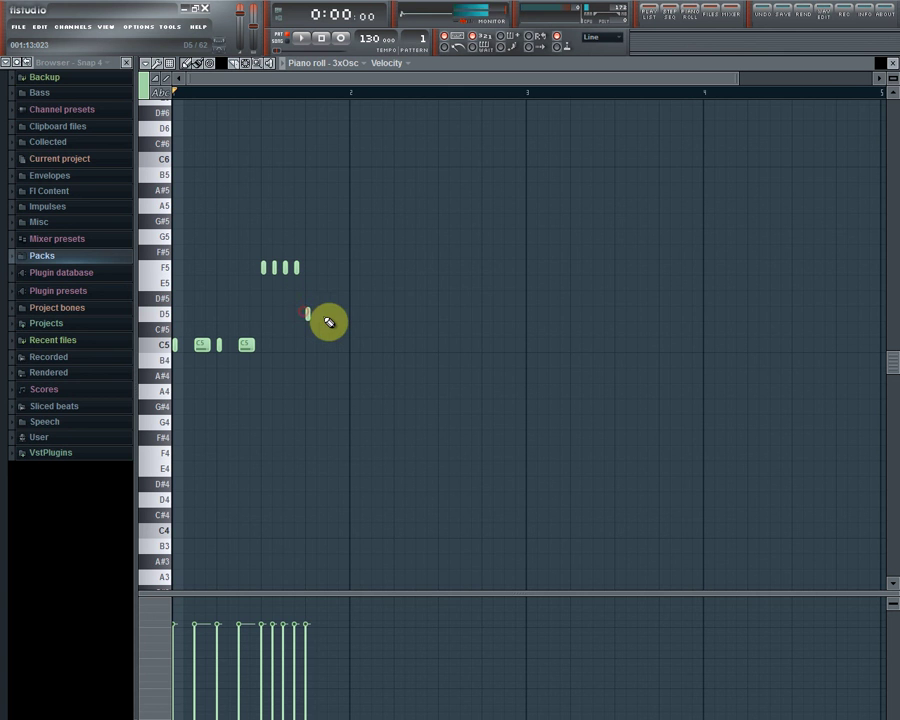
Place two longer D5 notes on steps 13 and 15 of bar 1, auditioning the melody
{"action": "right_click", "coordinate": [320, 315]}
{"action": "key", "text": "space"}
{"action": "left_click", "coordinate": [329, 314]}
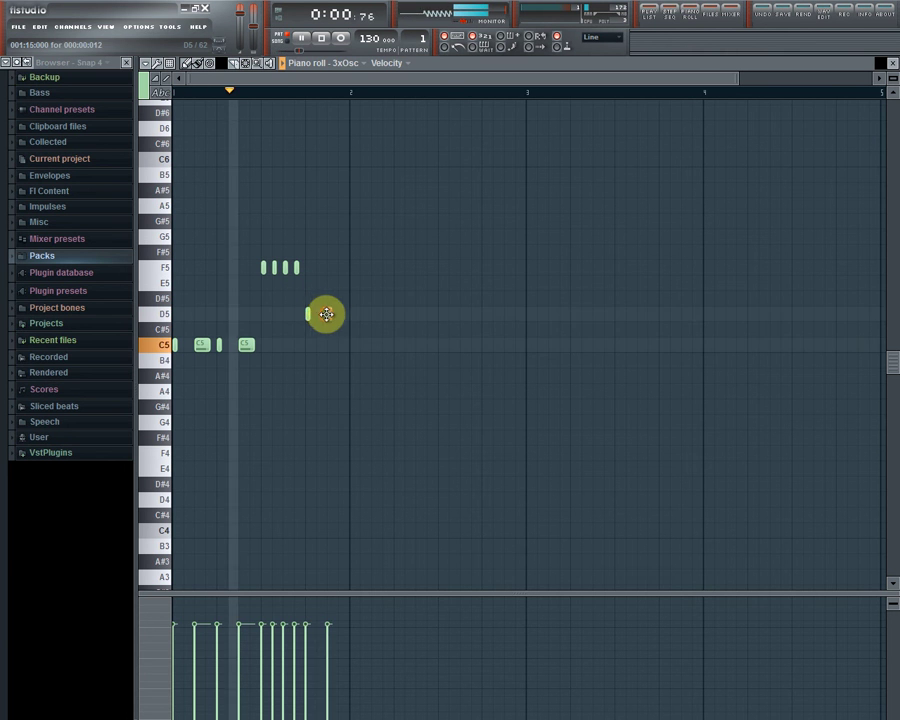
{"action": "left_click_drag", "start_coordinate": [352, 314], "coordinate": [298, 315]}
{"action": "key", "text": "space"}
{"action": "right_click", "coordinate": [338, 362]}
{"action": "key", "text": "space"}
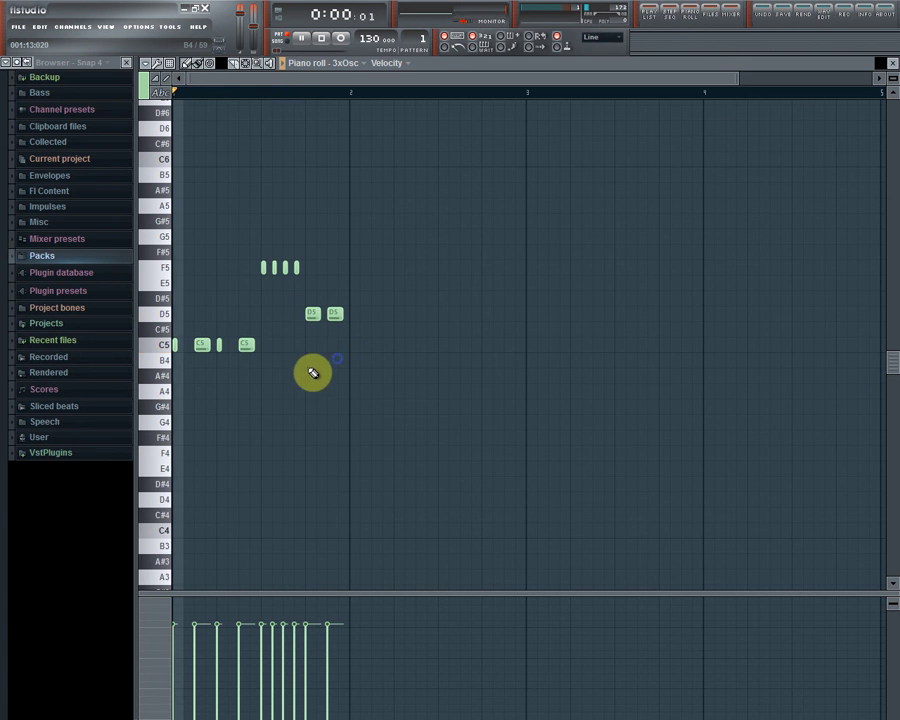
Move the last two notes down to A#4, trying the four F5 notes at D5 before returning them, and audition the melody
{"action": "key", "text": "space"}
{"action": "left_click_drag", "start_coordinate": [316, 256], "coordinate": [264, 318]}
{"action": "key", "text": "space"}
{"action": "left_click_drag", "start_coordinate": [366, 318], "coordinate": [313, 345]}
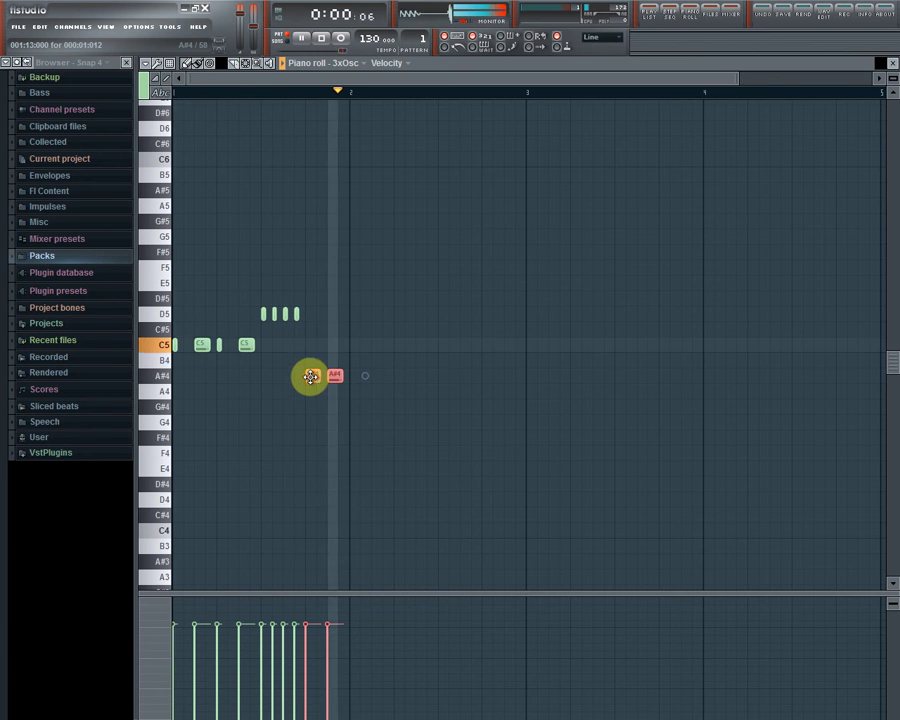
{"action": "mouse_move", "coordinate": [316, 316]}
{"action": "left_mouse_down"}
{"action": "mouse_move", "coordinate": [260, 312]}
{"action": "mouse_move", "coordinate": [261, 266]}
{"action": "left_mouse_up"}
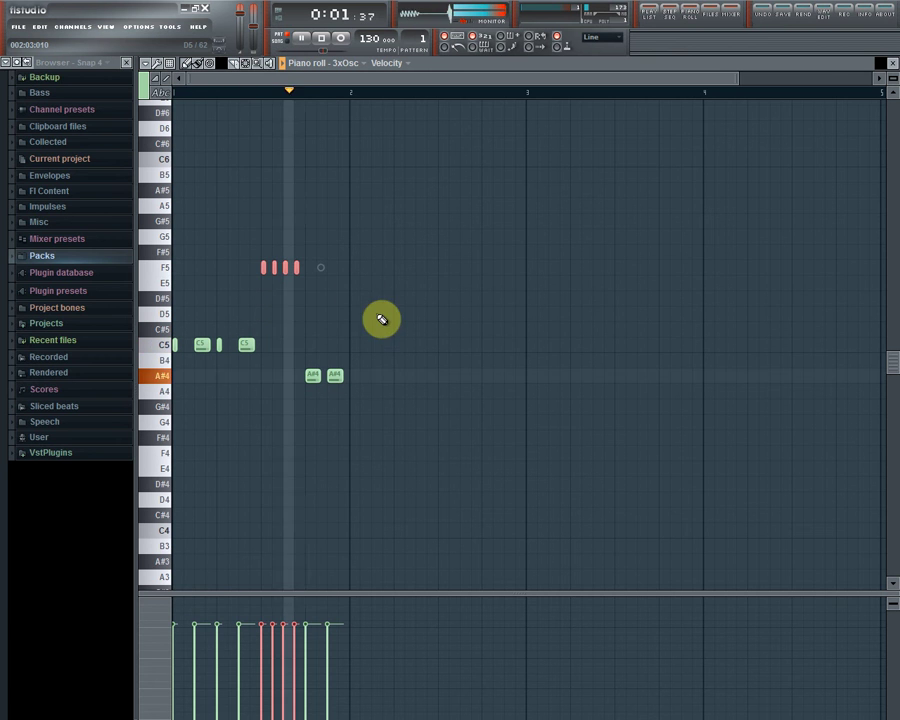
{"action": "left_click", "coordinate": [377, 319]}
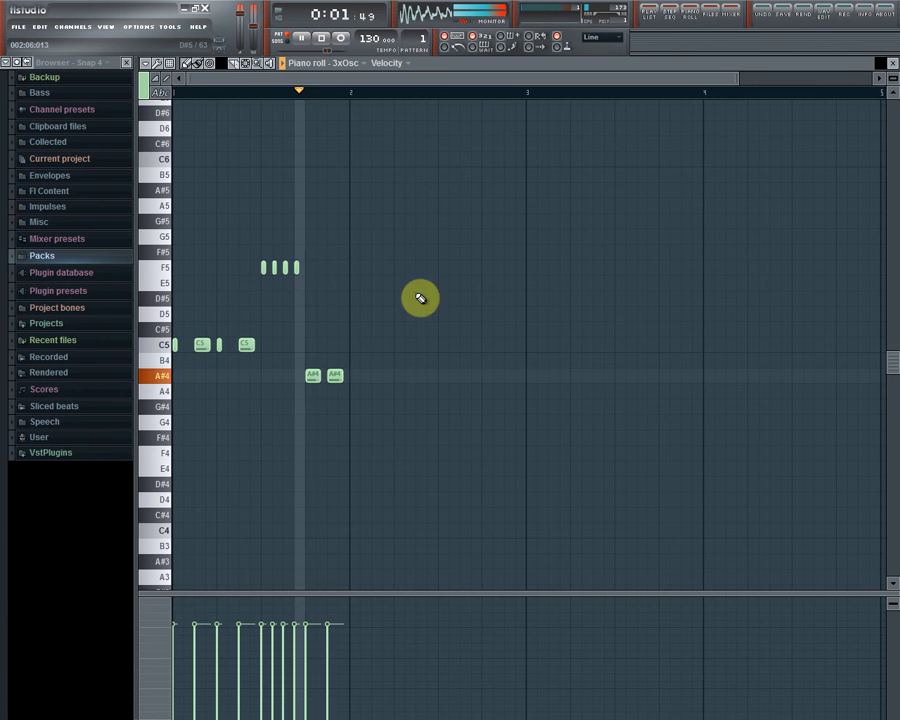
{"action": "key", "text": "space"}
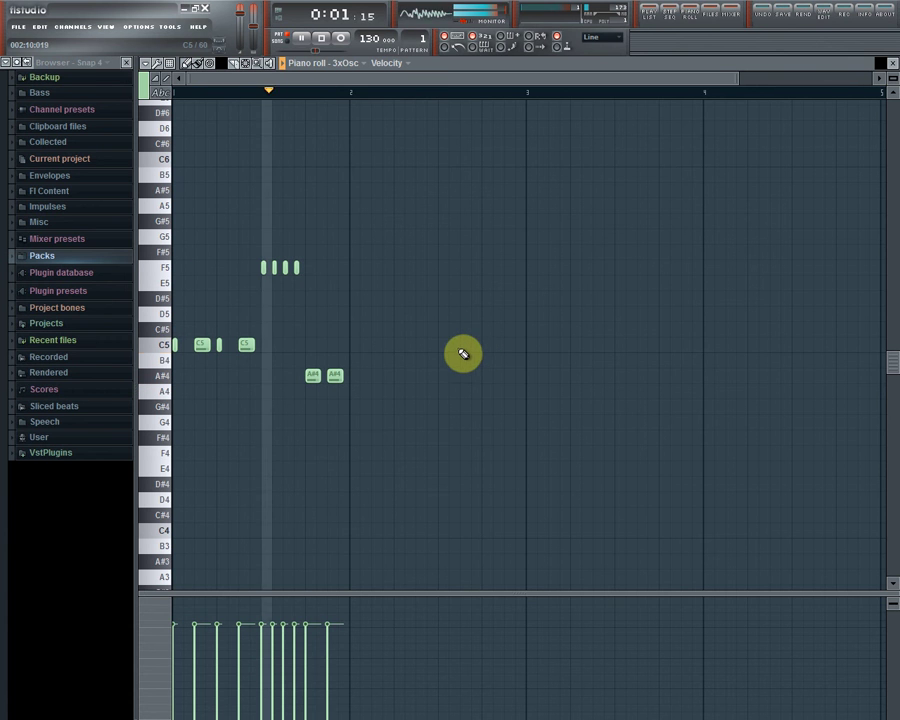
{"action": "key", "text": "space"}
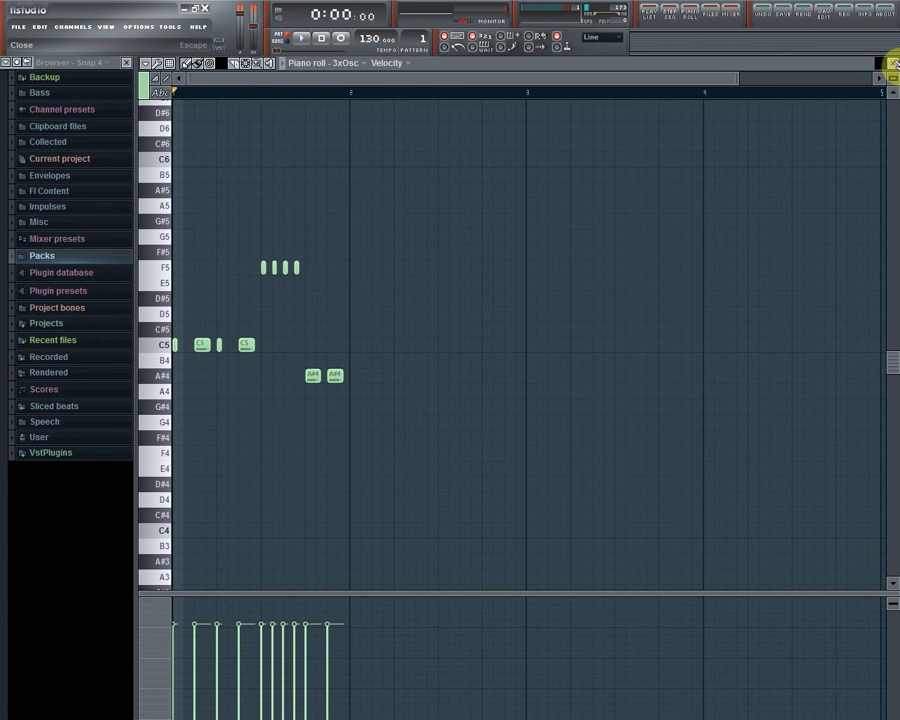
Close the piano roll and lower the 3xOsc mixer track's volume during playback
{"action": "left_click", "coordinate": [893, 63]}
{"action": "left_click_drag", "start_coordinate": [195, 243], "coordinate": [136, 248]}
{"action": "left_click", "coordinate": [181, 297]}
{"action": "key", "text": "space"}
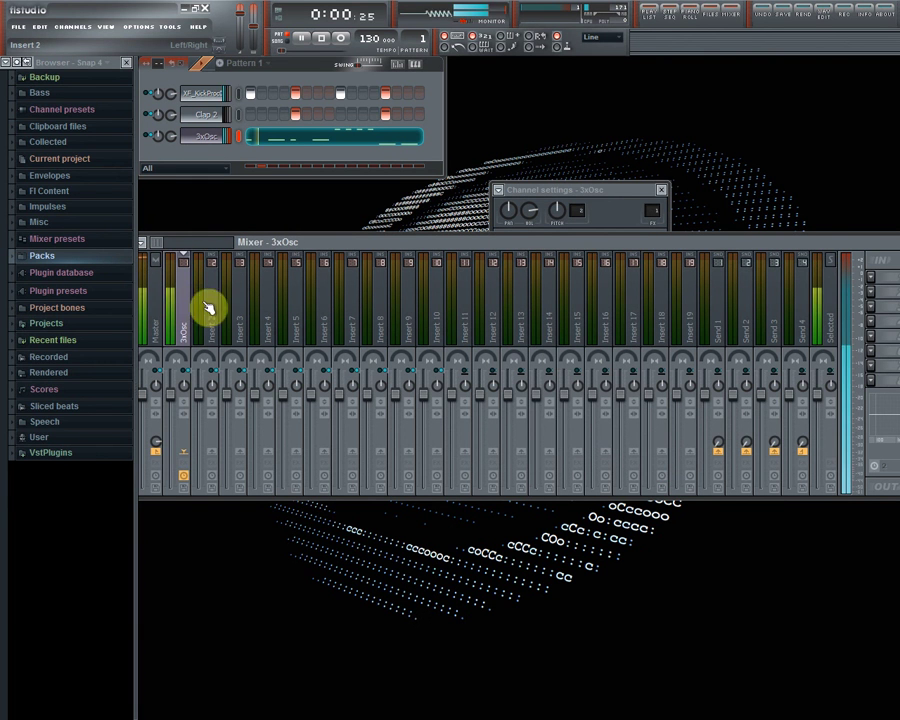
{"action": "left_click_drag", "start_coordinate": [175, 421], "coordinate": [175, 414]}
Close the 3xOsc channel settings, reposition the mixer window and stop playback
{"action": "left_click", "coordinate": [645, 191]}
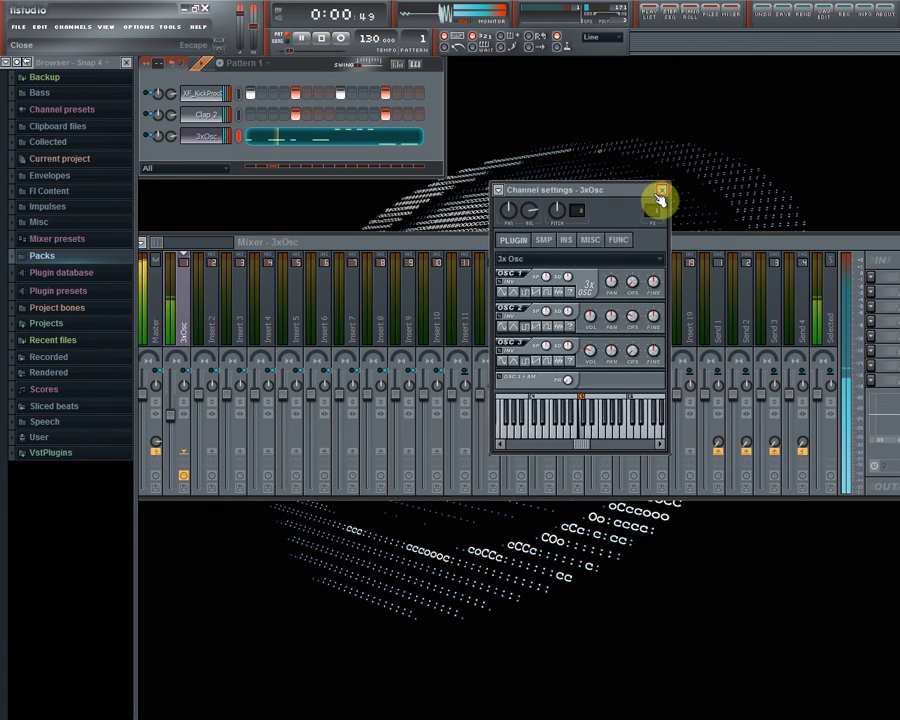
{"action": "left_click", "coordinate": [661, 189]}
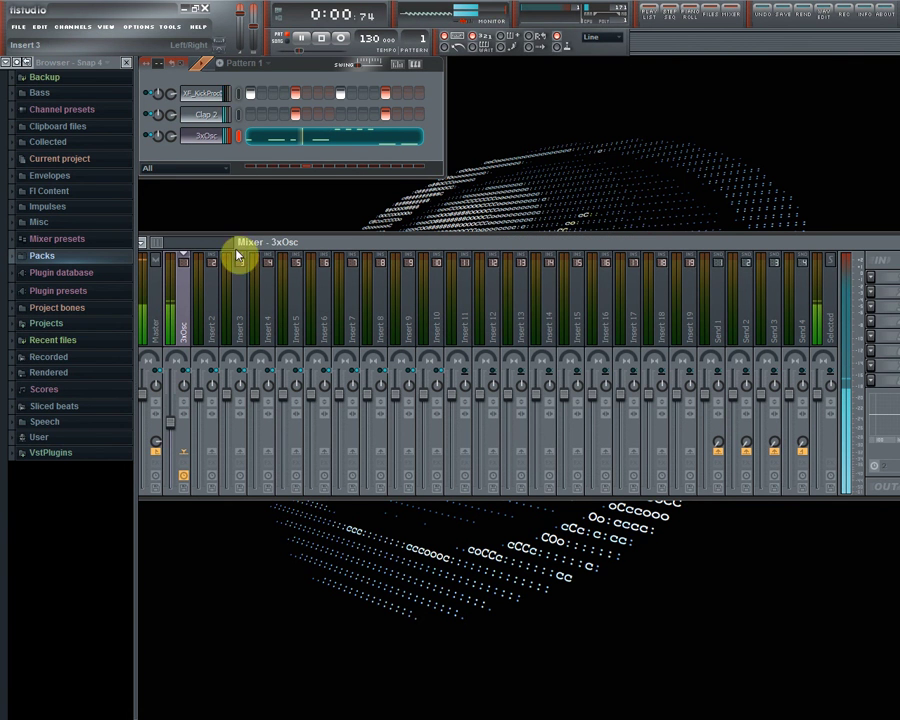
{"action": "left_click_drag", "start_coordinate": [271, 249], "coordinate": [284, 244]}
{"action": "key", "text": "space"}
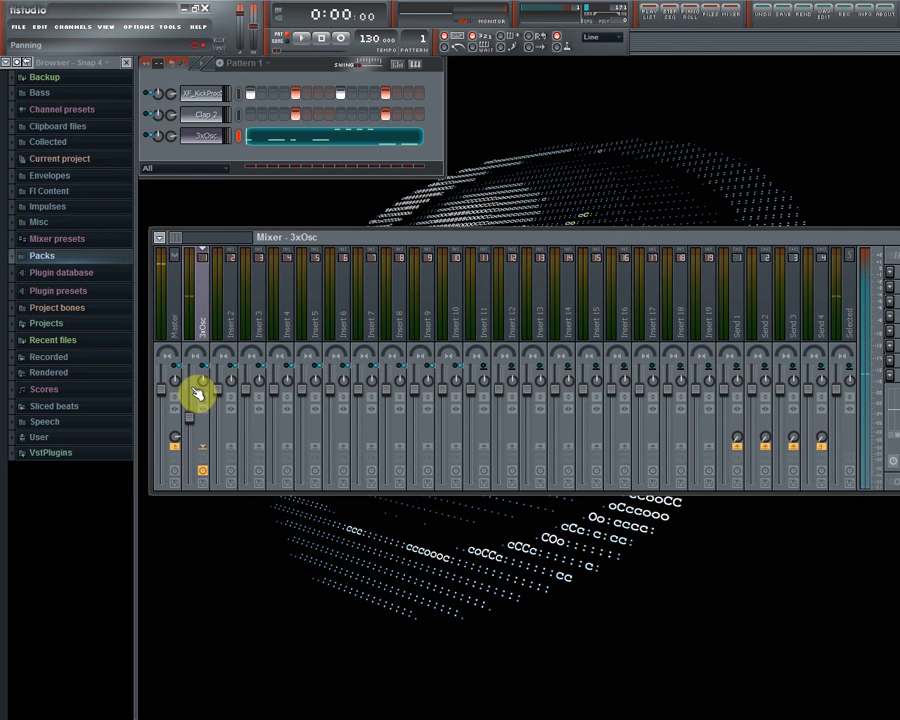
Select the XF_KickProc043 mixer track and sidechain it to the 3xOsc track
{"action": "left_click_drag", "start_coordinate": [270, 232], "coordinate": [280, 232]}
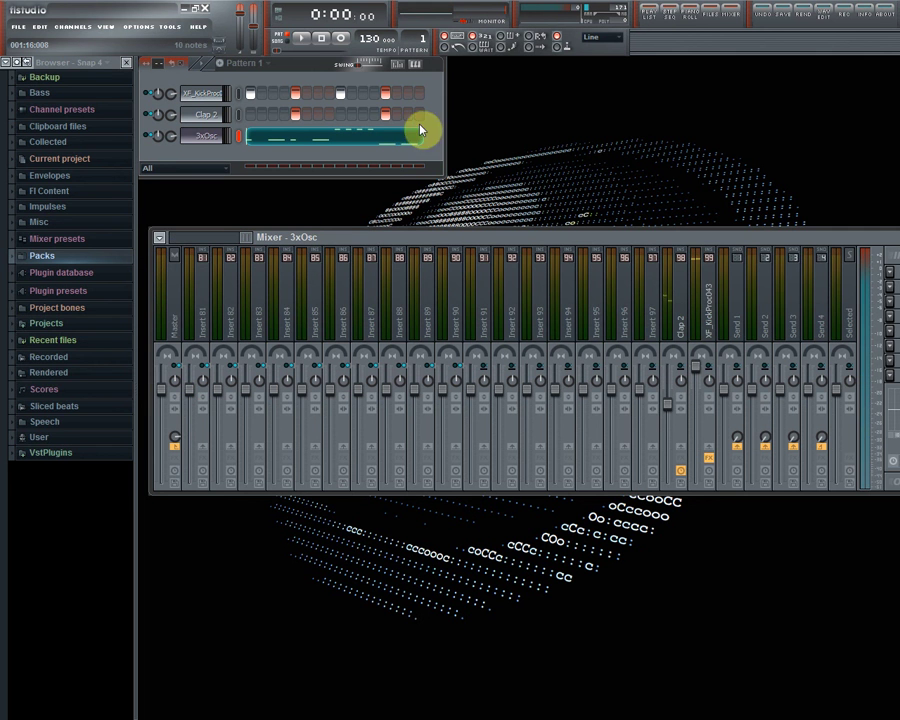
{"action": "left_click", "coordinate": [702, 262]}
{"action": "left_click_drag", "start_coordinate": [660, 242], "coordinate": [643, 251]}
{"action": "left_click_drag", "start_coordinate": [166, 247], "coordinate": [126, 251]}
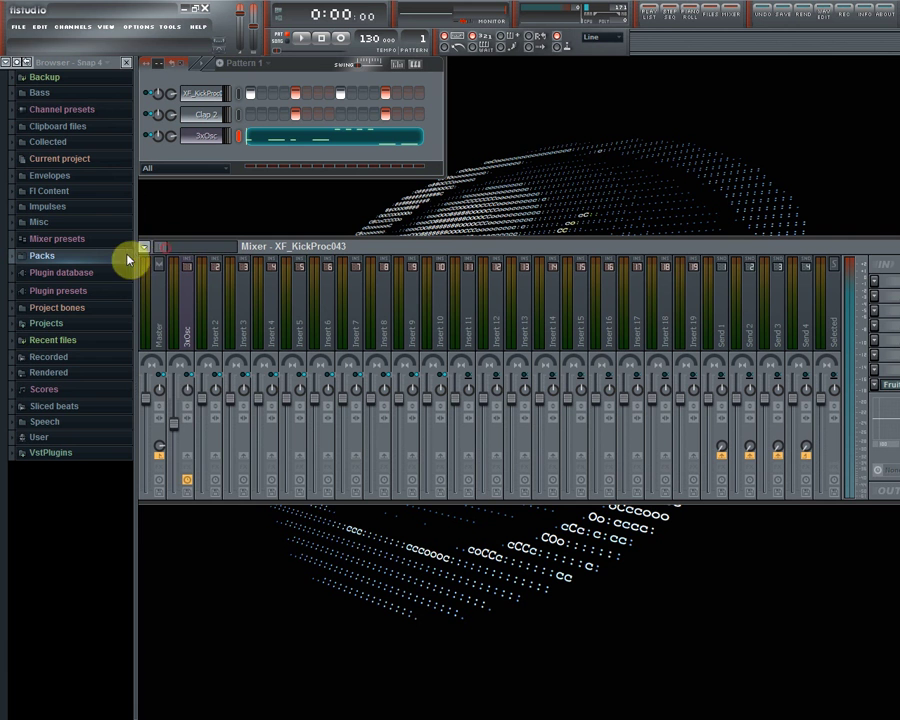
{"action": "right_click", "coordinate": [189, 461]}
{"action": "left_click", "coordinate": [212, 477]}
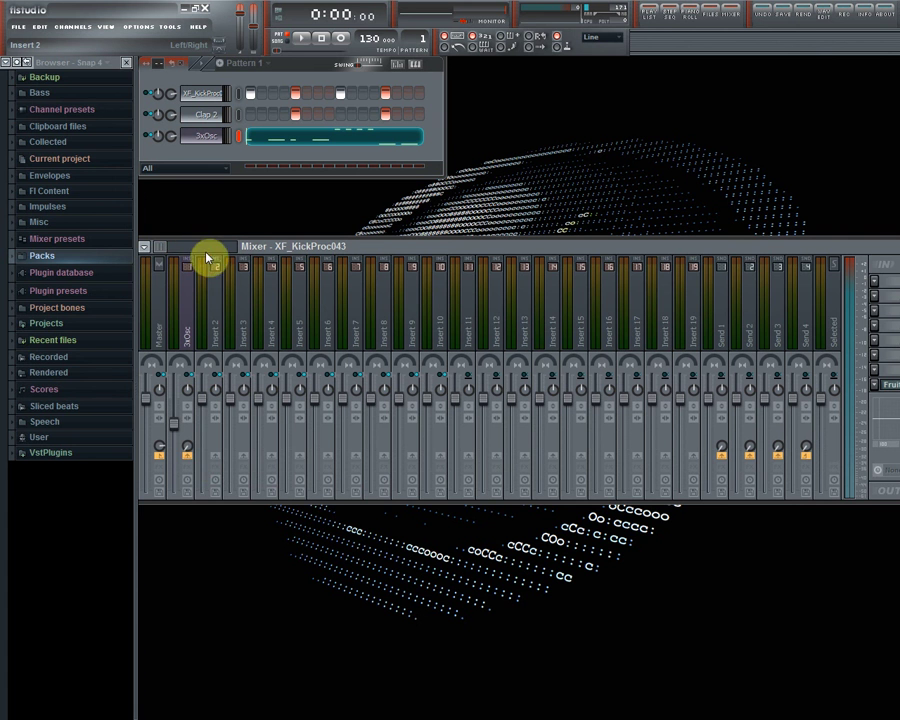
Load Fruity Peak Controller into the XF_KickProc043 track's first effect slot and switch off its output mute, checking the sound in playback
{"action": "left_click_drag", "start_coordinate": [206, 251], "coordinate": [238, 290]}
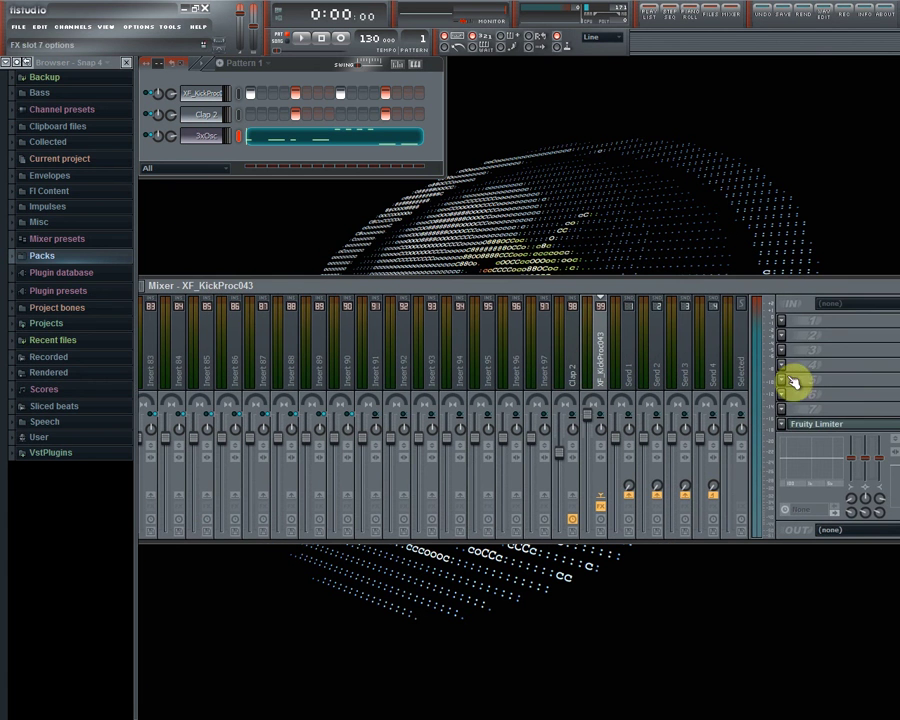
{"action": "left_click", "coordinate": [789, 321]}
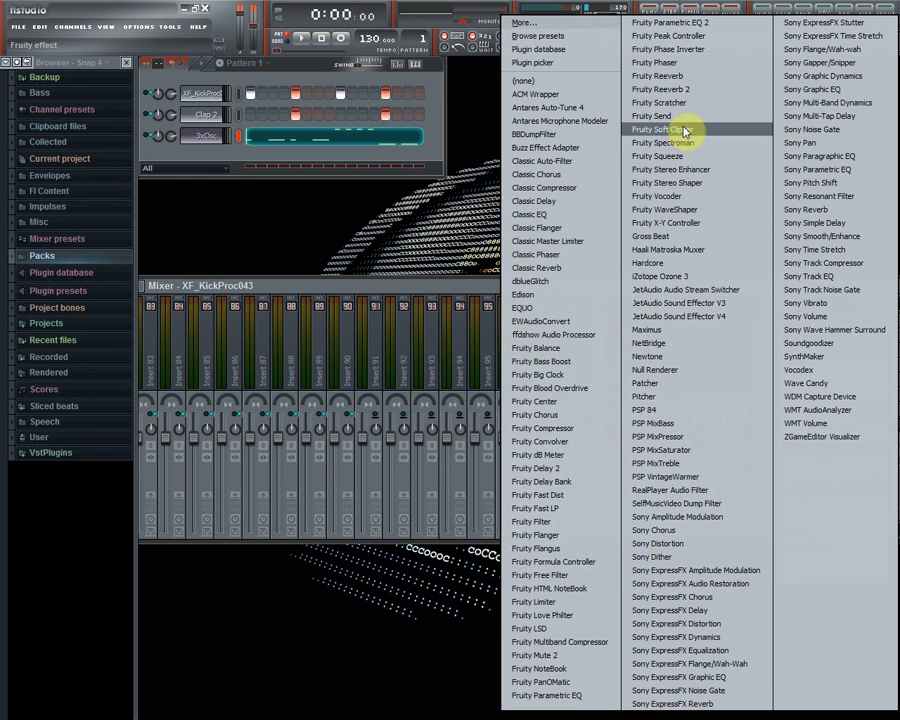
{"action": "left_click", "coordinate": [703, 35]}
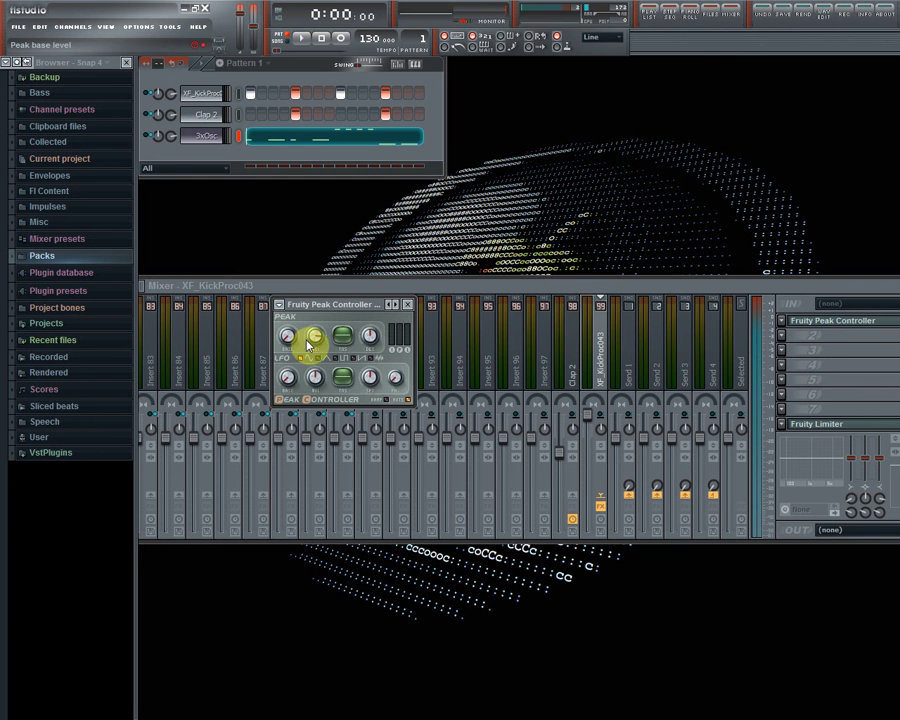
{"action": "key", "text": "space"}
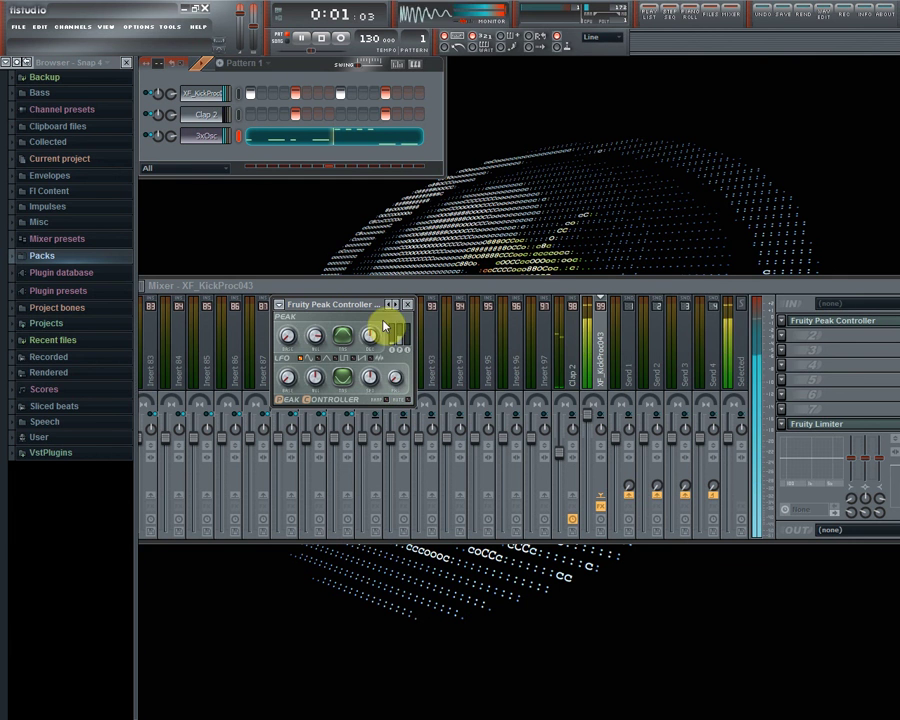
{"action": "key", "text": "space"}
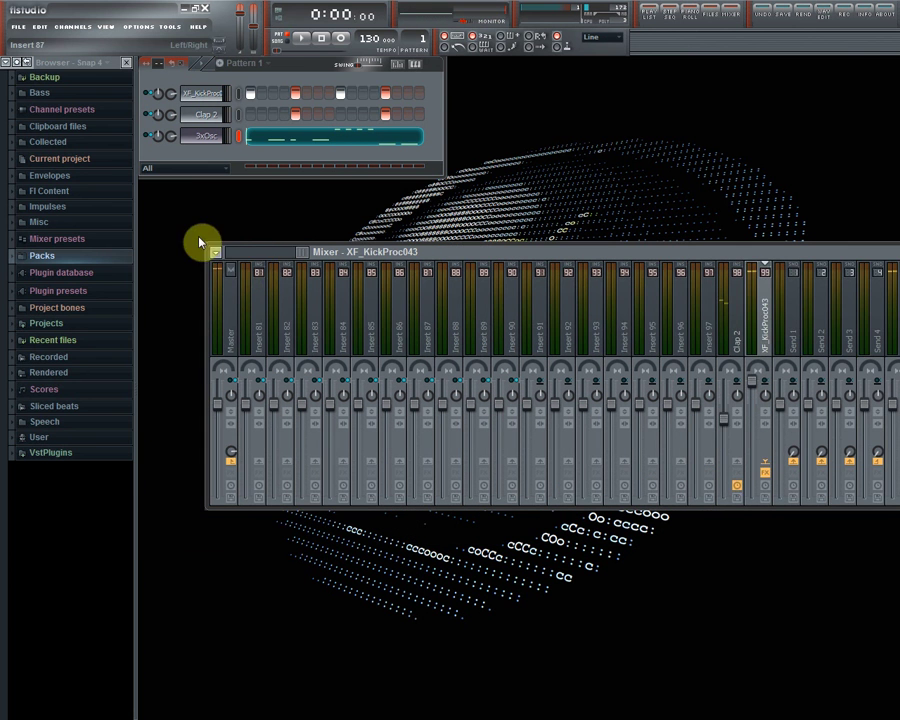
Reopen the kick track's Fruity Peak Controller, check its output mute setting during playback and close it
{"action": "left_click_drag", "start_coordinate": [255, 255], "coordinate": [190, 262]}
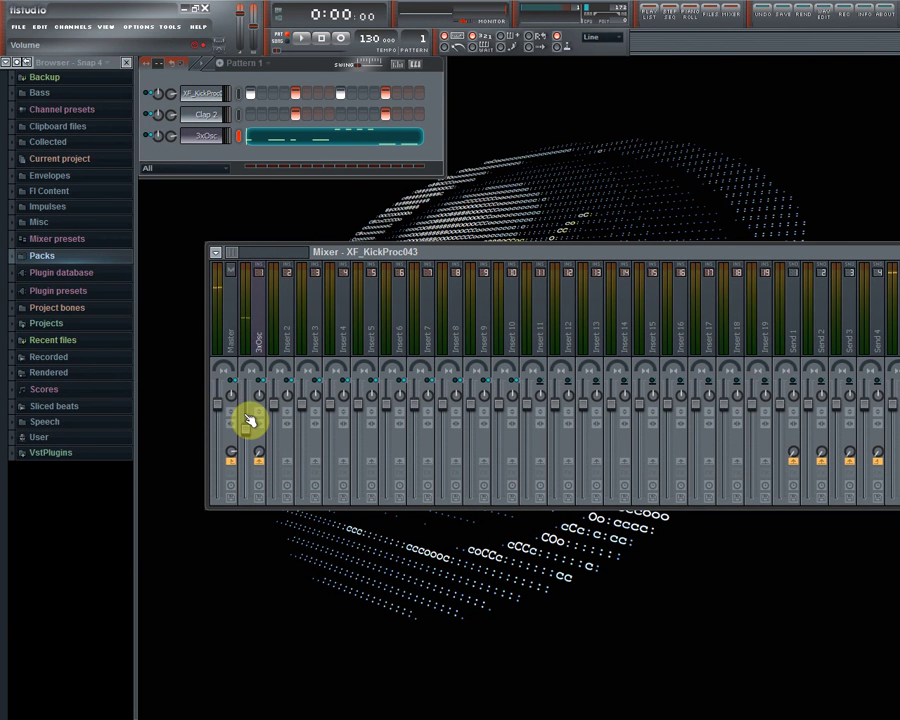
{"action": "left_click", "coordinate": [265, 262]}
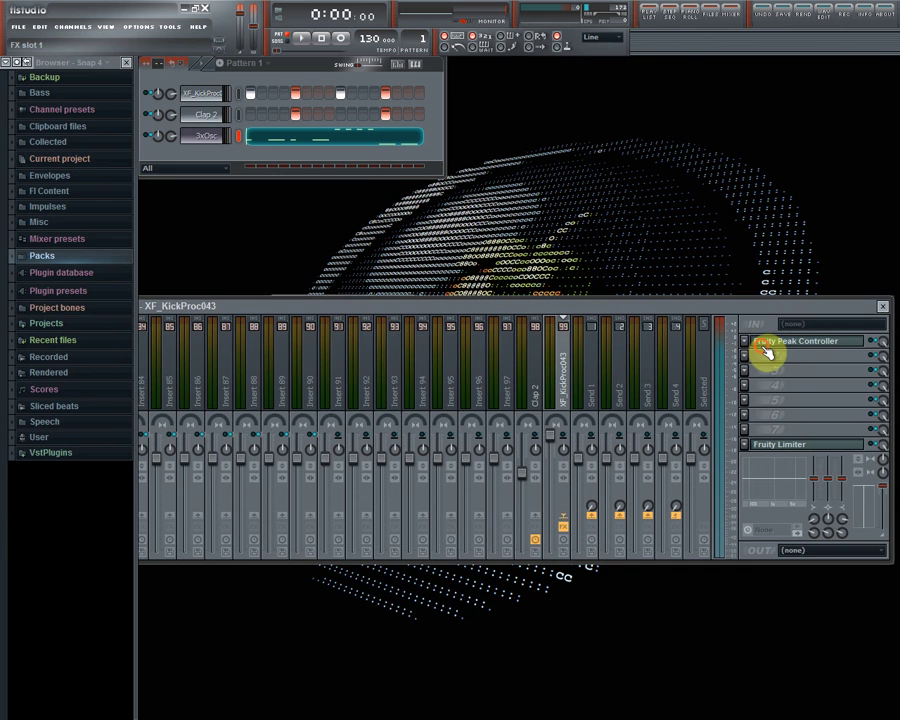
{"action": "left_click", "coordinate": [762, 346]}
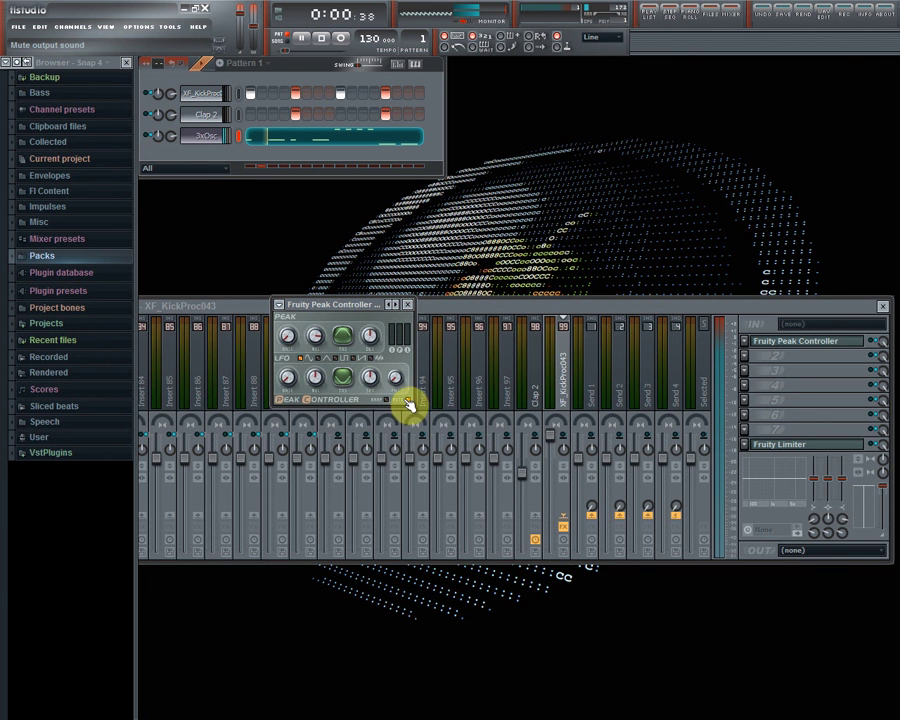
{"action": "key", "text": "space"}
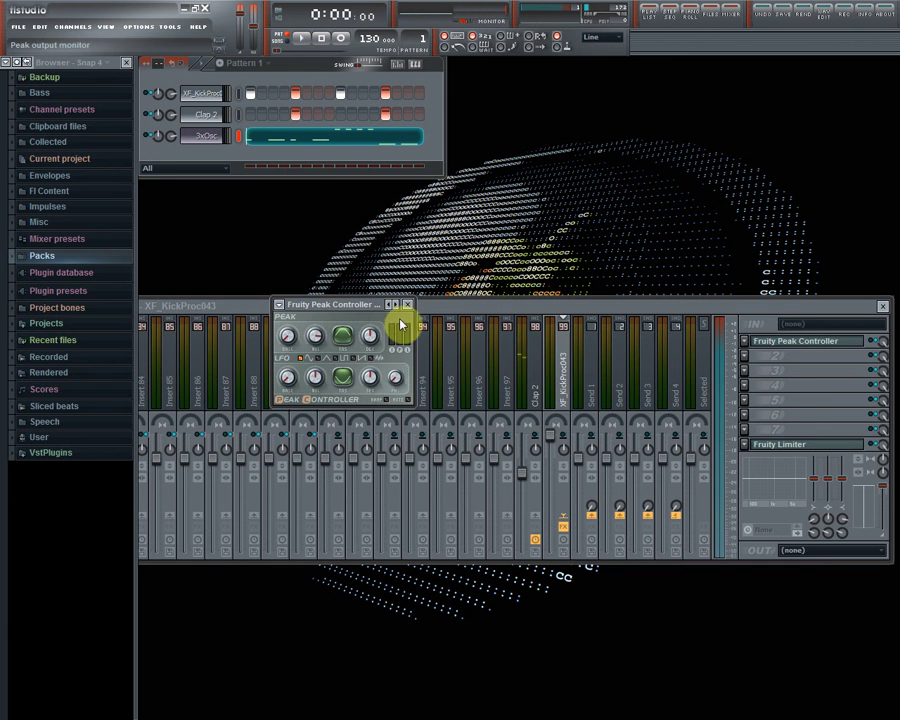
{"action": "left_click", "coordinate": [408, 304]}
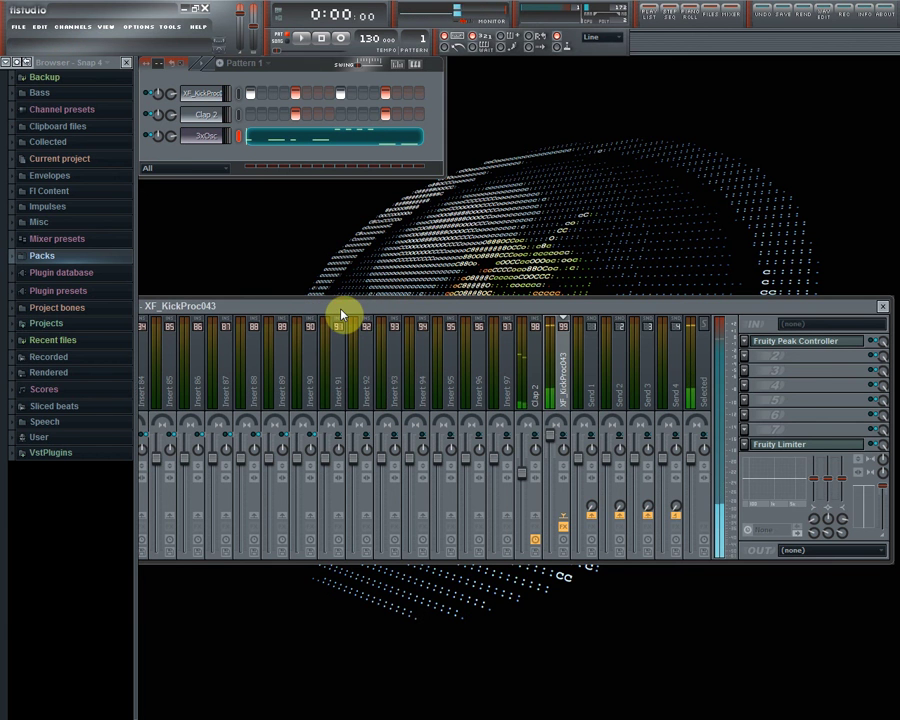
Open controller linking for the 3xOsc mixer track's volume and choose Peak ctrl (XF_KickProc043) - Peak+LFO as internal controller
{"action": "left_click_drag", "start_coordinate": [341, 314], "coordinate": [526, 313]}
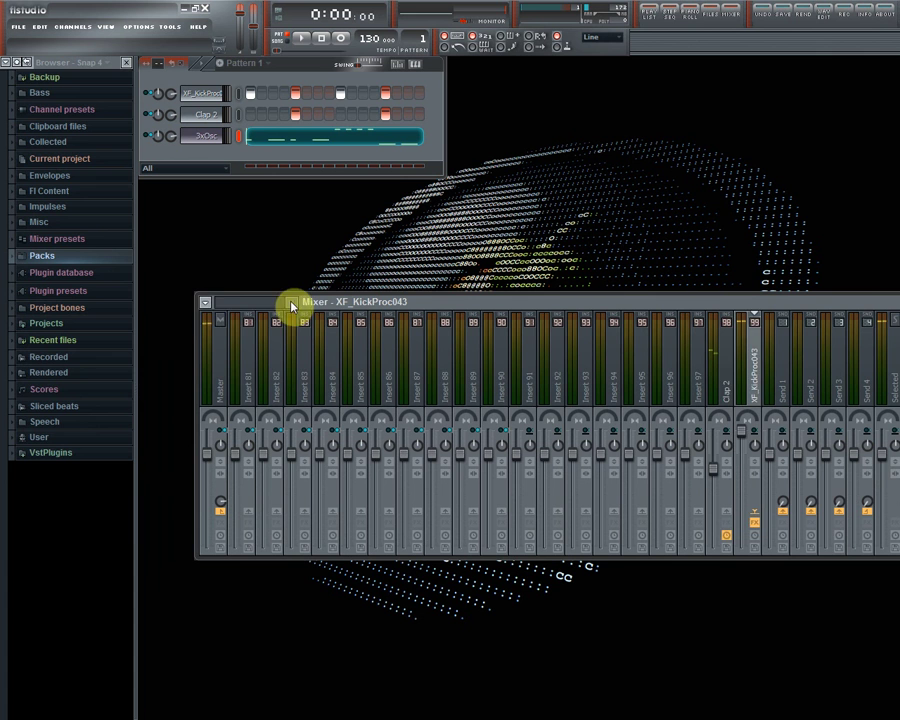
{"action": "left_click_drag", "start_coordinate": [292, 306], "coordinate": [180, 314]}
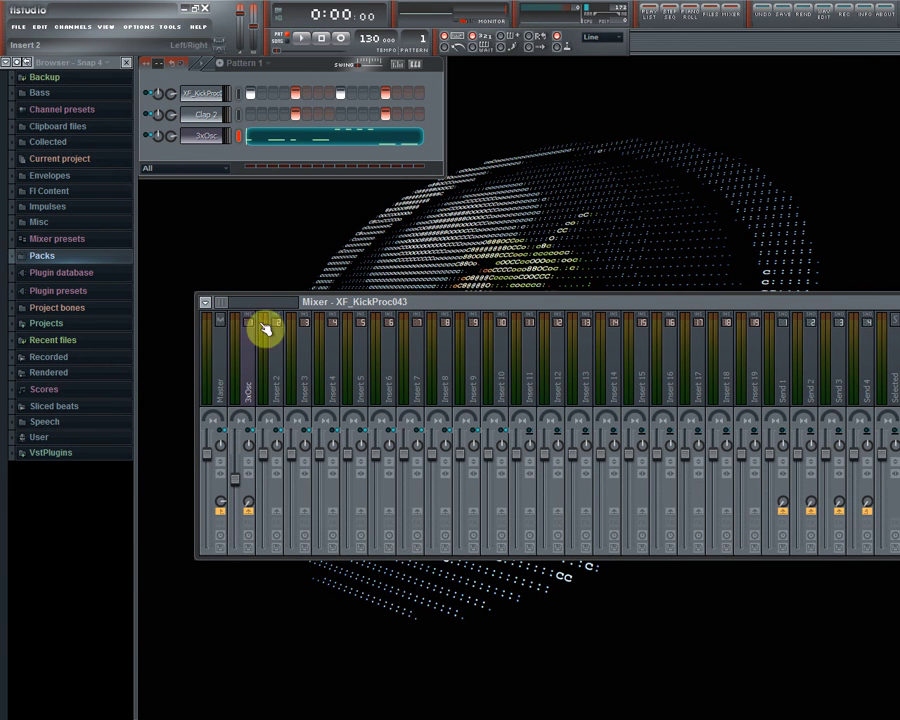
{"action": "right_click", "coordinate": [239, 468]}
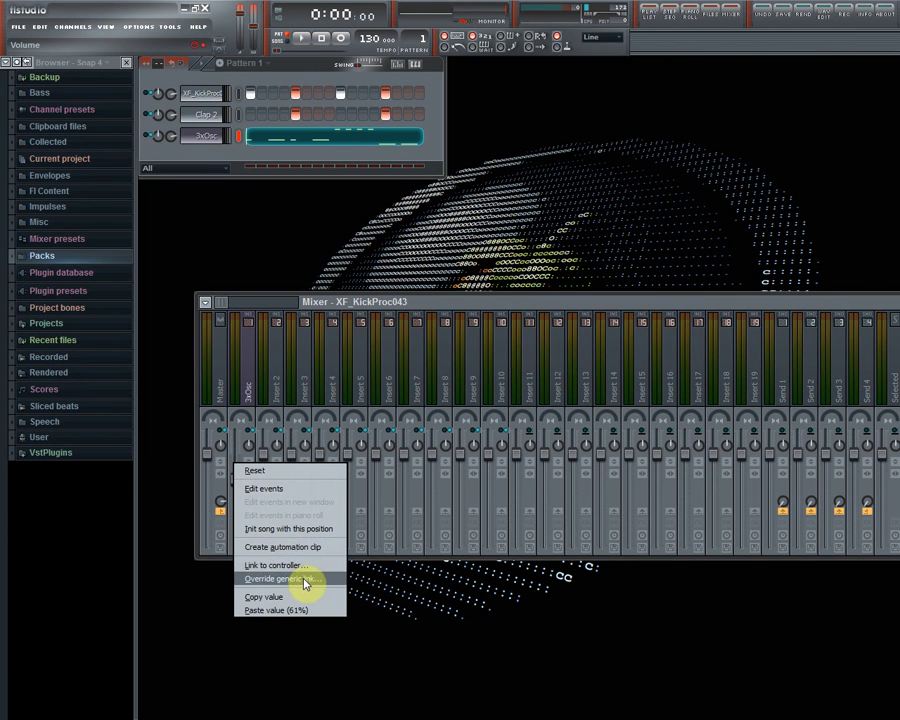
{"action": "left_click", "coordinate": [297, 567]}
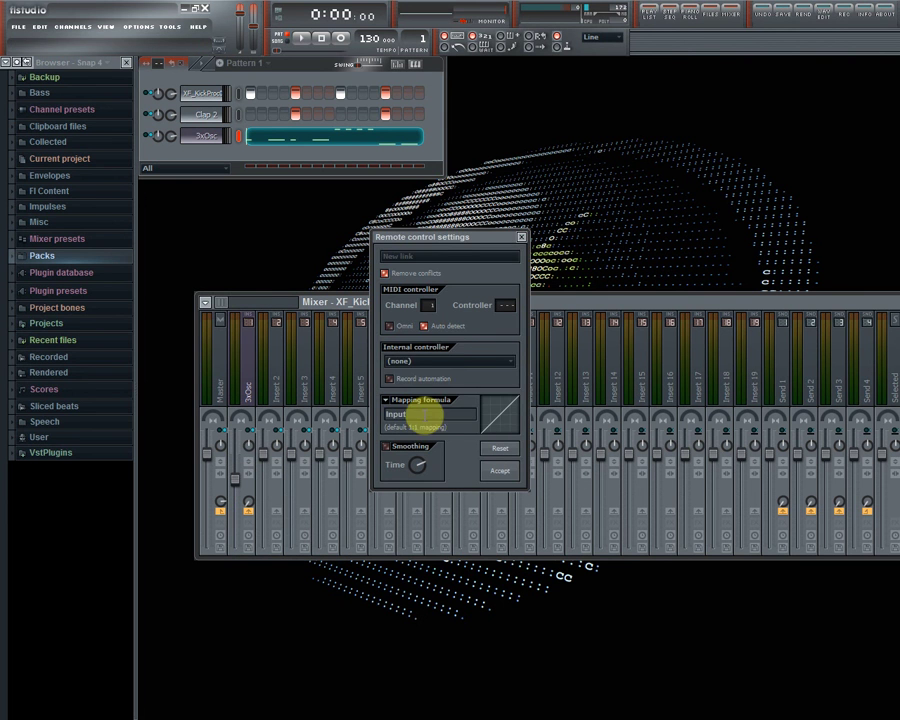
{"action": "left_click", "coordinate": [446, 361]}
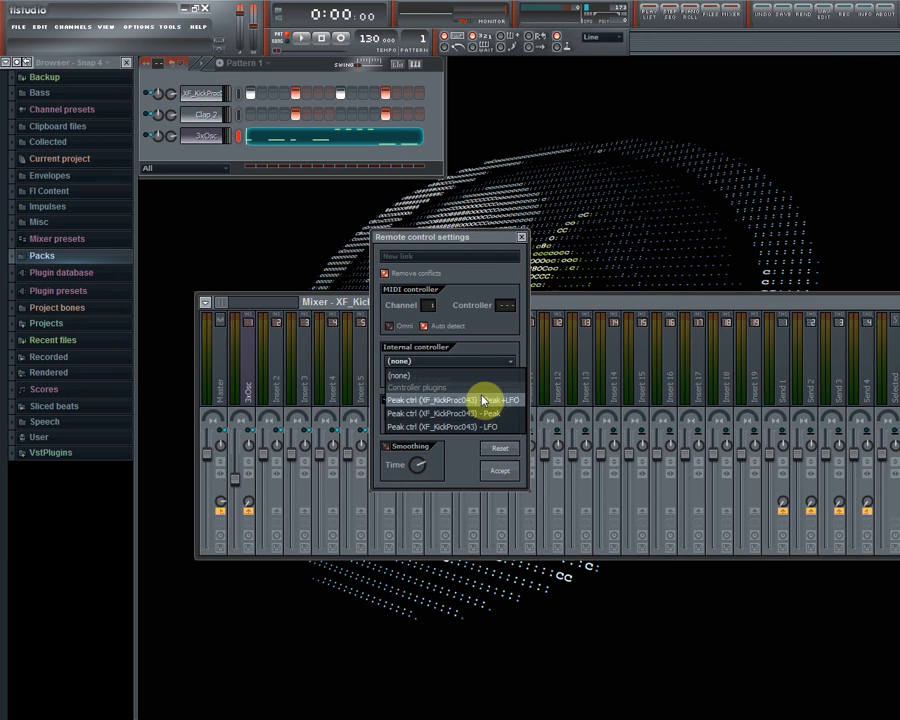
{"action": "left_click", "coordinate": [492, 401]}
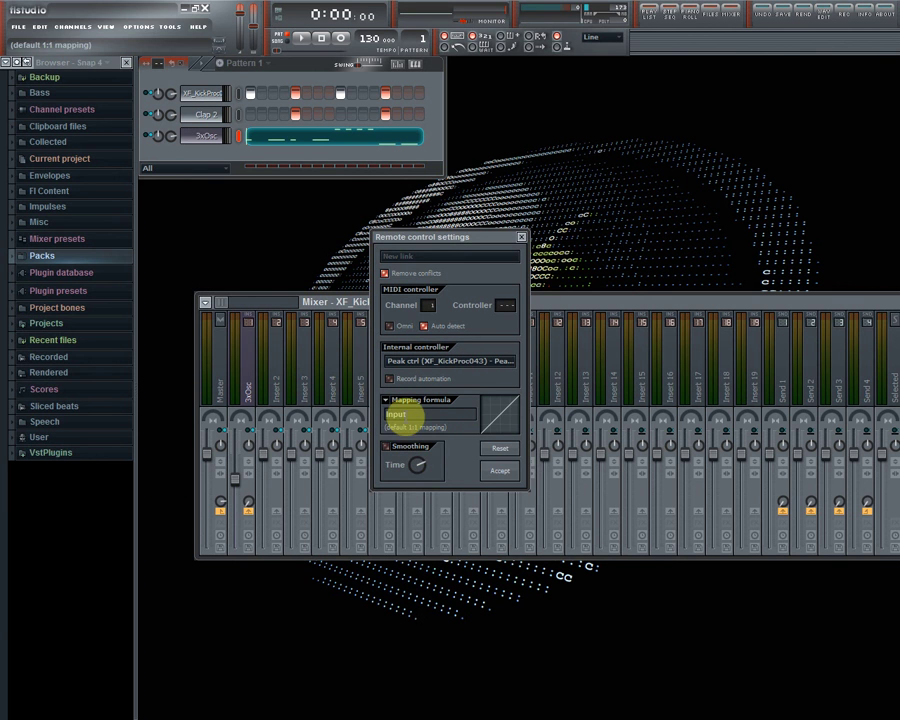
Set the link's mapping formula to Inverted, accept it and test the 3xOsc volume link in playback
{"action": "left_click", "coordinate": [386, 402]}
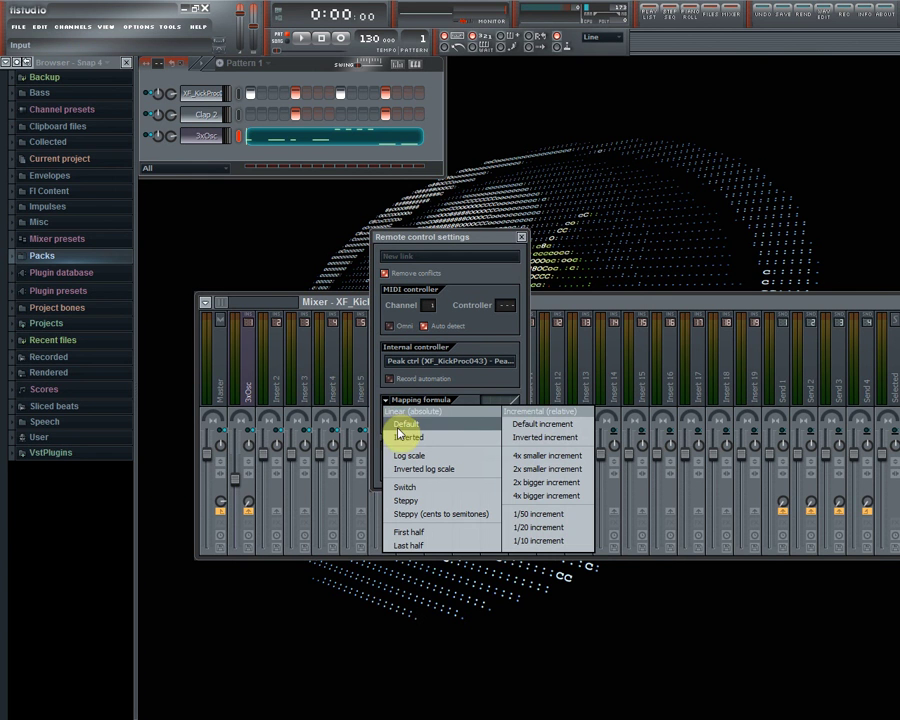
{"action": "left_click", "coordinate": [401, 437]}
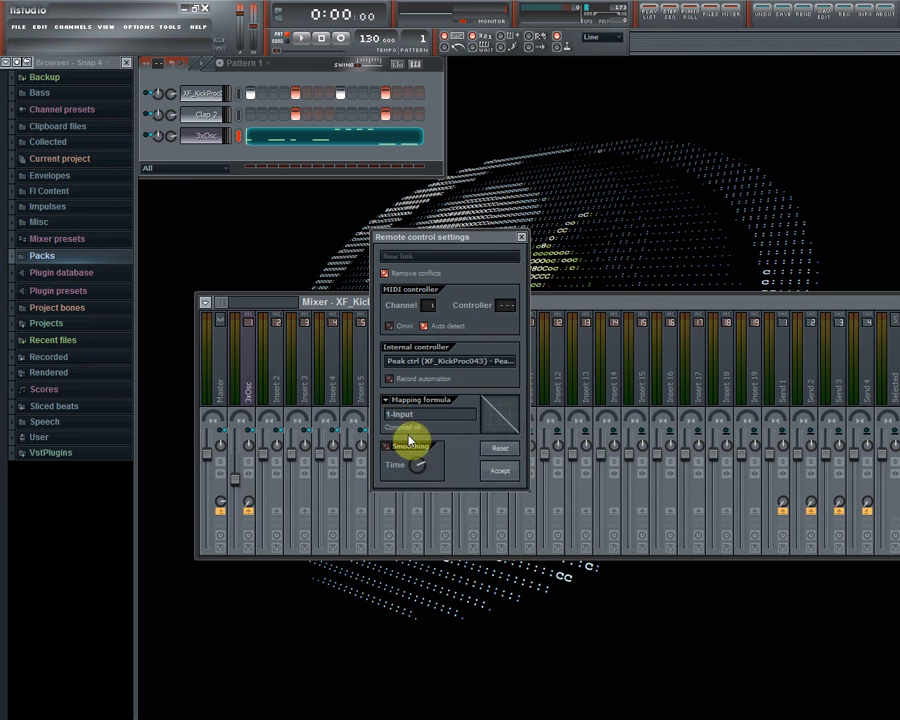
{"action": "left_click", "coordinate": [502, 476]}
{"action": "key", "text": "space"}
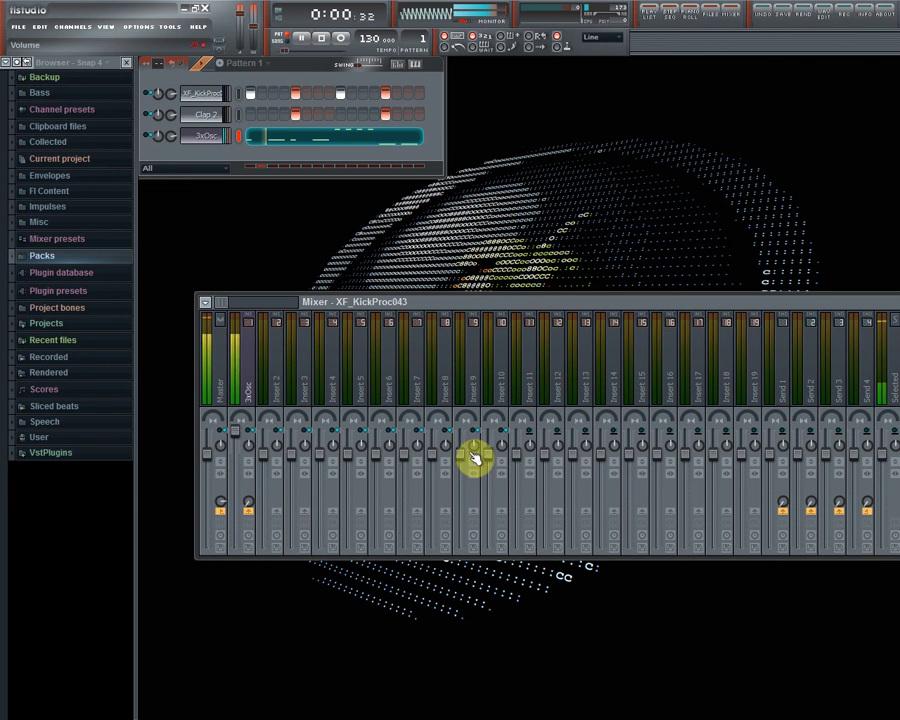
{"action": "key", "text": "space"}
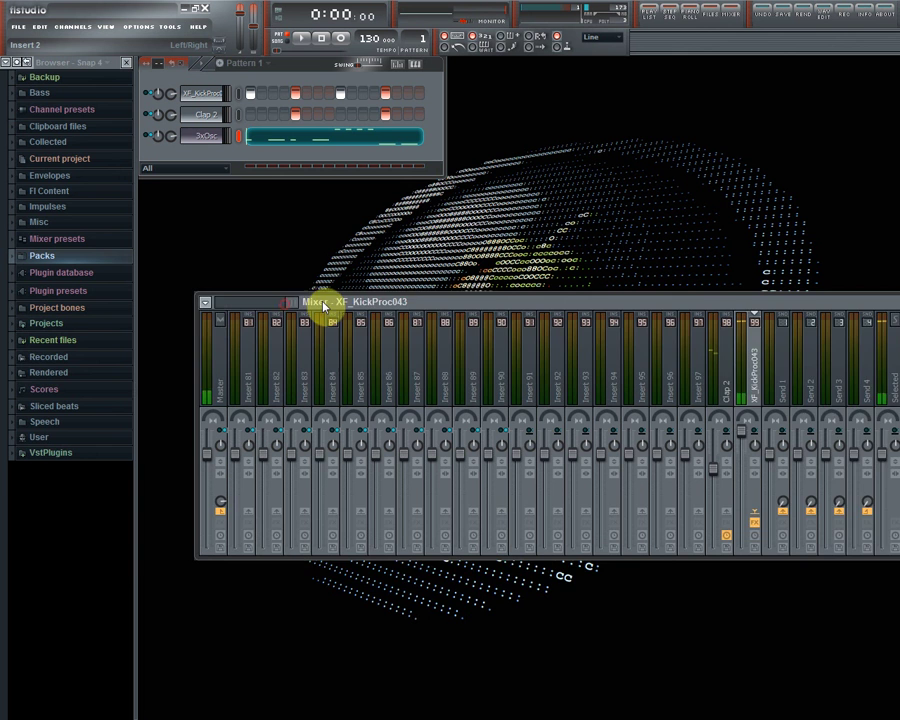
Open the kick track's Fruity Peak Controller and adjust its peak volume and LFO amount while listening to playback
{"action": "left_click_drag", "start_coordinate": [325, 305], "coordinate": [215, 332]}
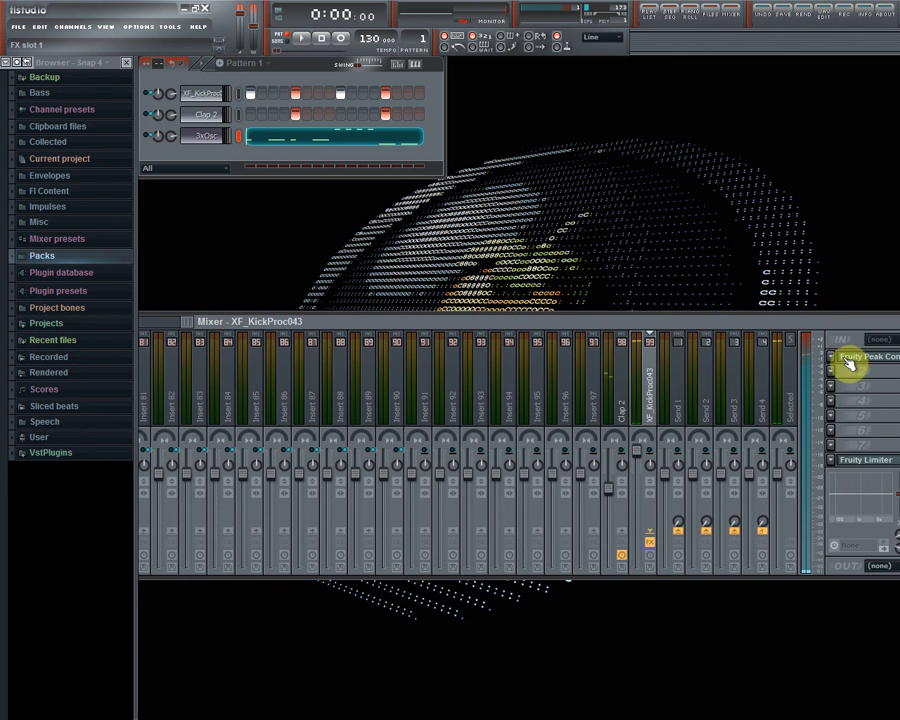
{"action": "left_click", "coordinate": [850, 362]}
{"action": "key", "text": "space"}
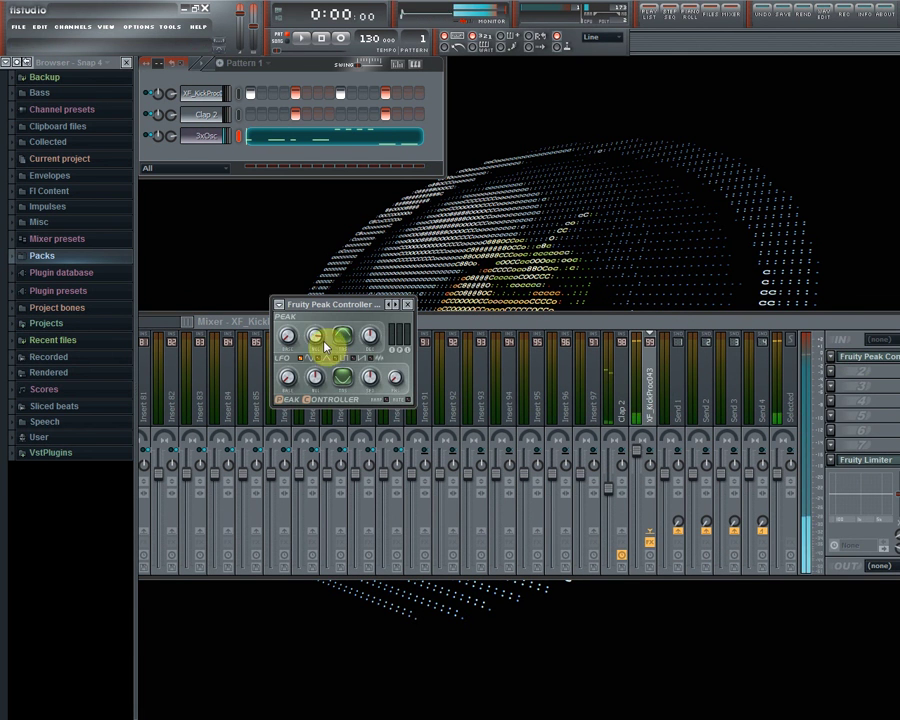
{"action": "key", "text": "space"}
{"action": "key", "text": "space"}
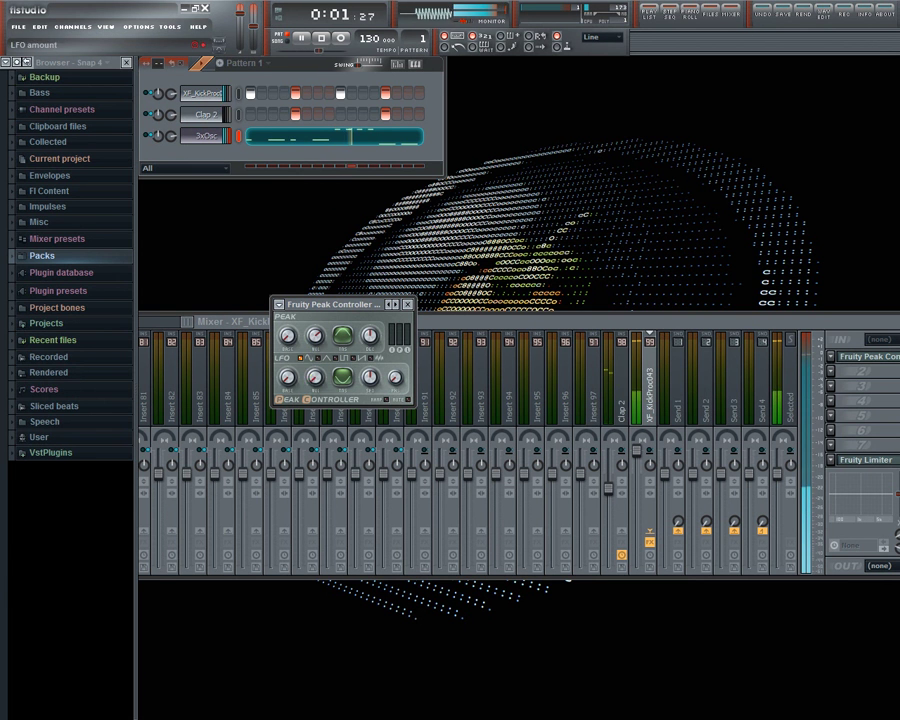
{"action": "key", "text": "space"}
{"action": "key", "text": "space"}
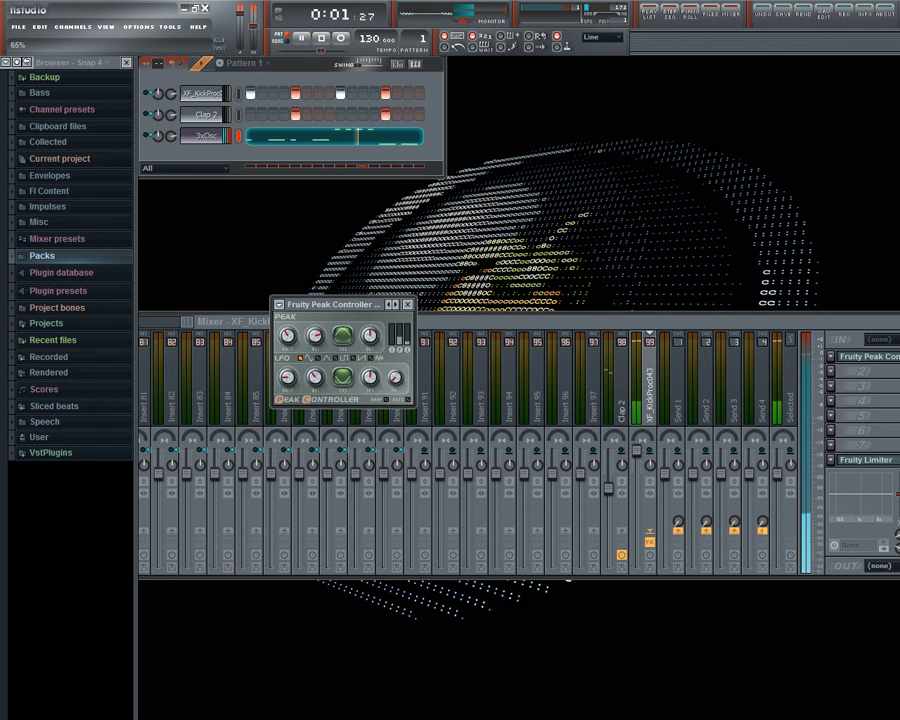
{"action": "left_click_drag", "start_coordinate": [316, 347], "coordinate": [316, 362]}
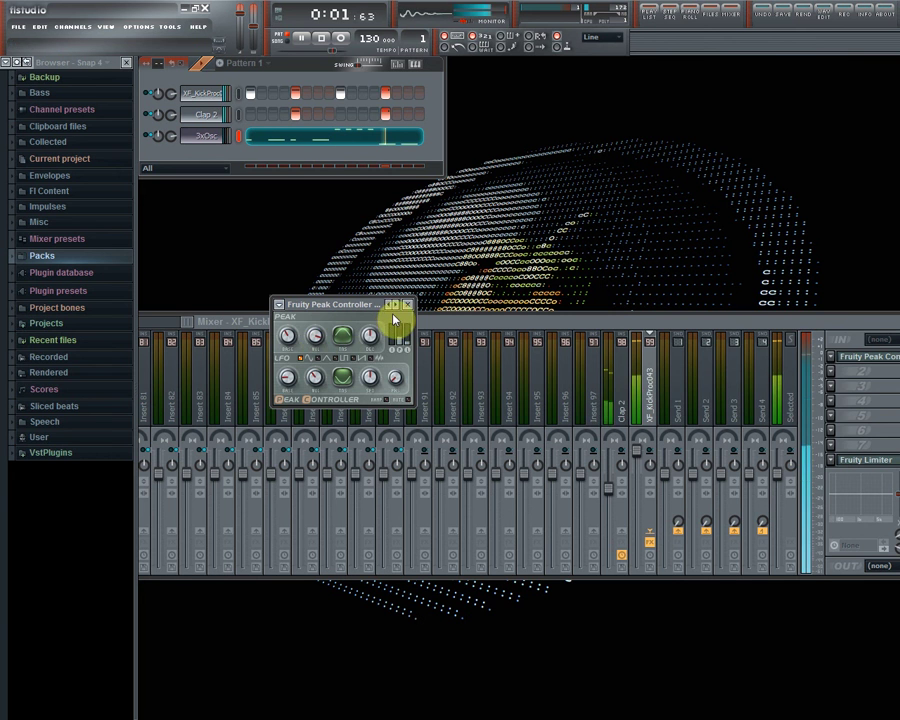
Close Fruity Peak Controller, watch the 3xOsc track's volume fader during playback and stop the pattern
{"action": "left_click", "coordinate": [407, 304]}
{"action": "left_click_drag", "start_coordinate": [440, 328], "coordinate": [503, 310]}
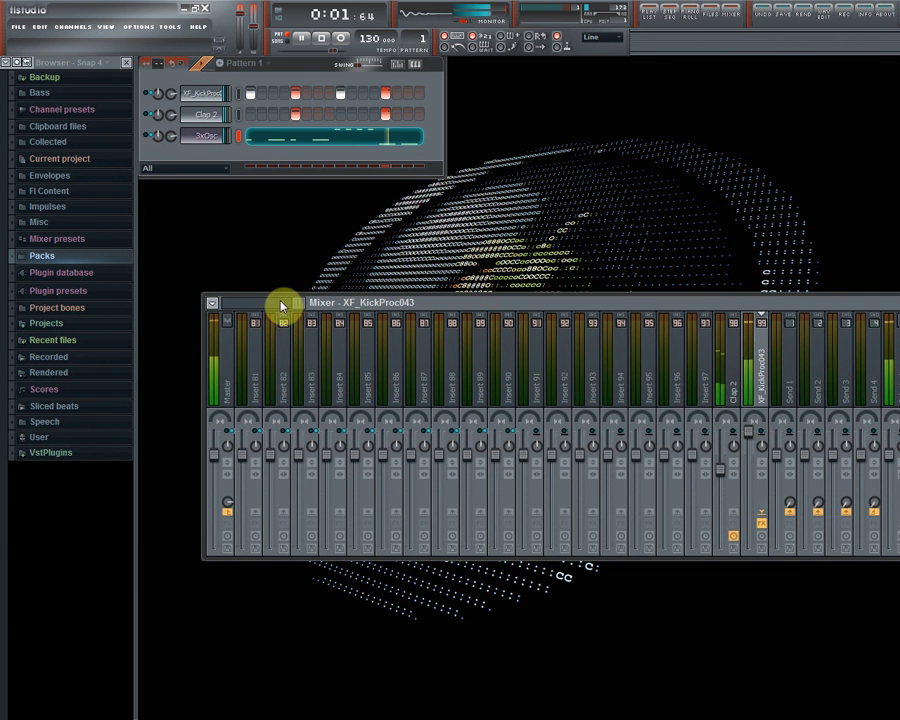
{"action": "left_click_drag", "start_coordinate": [293, 302], "coordinate": [201, 301]}
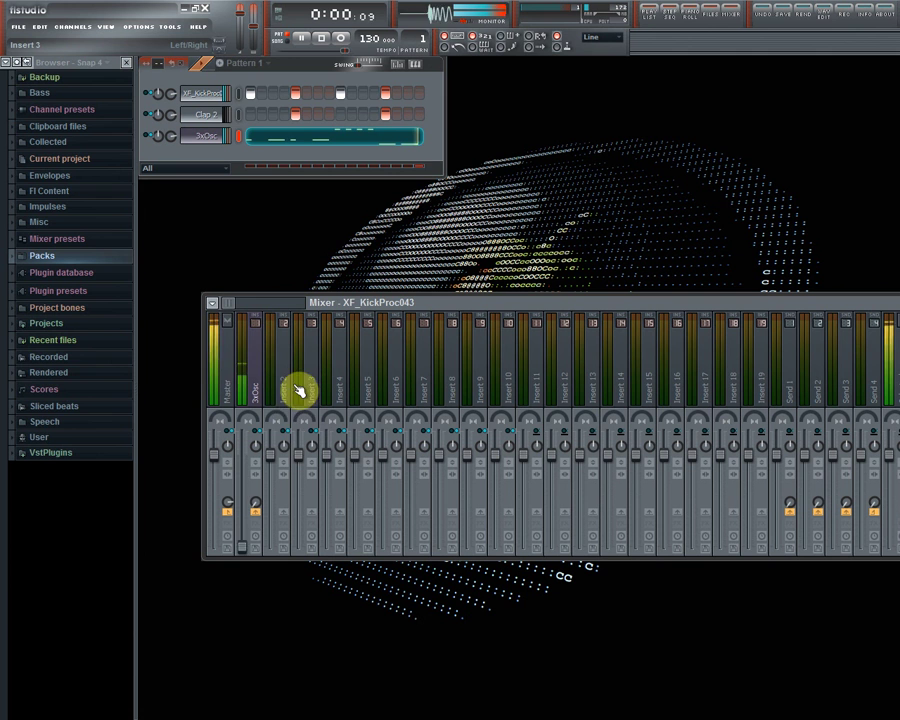
{"action": "key", "text": "space"}
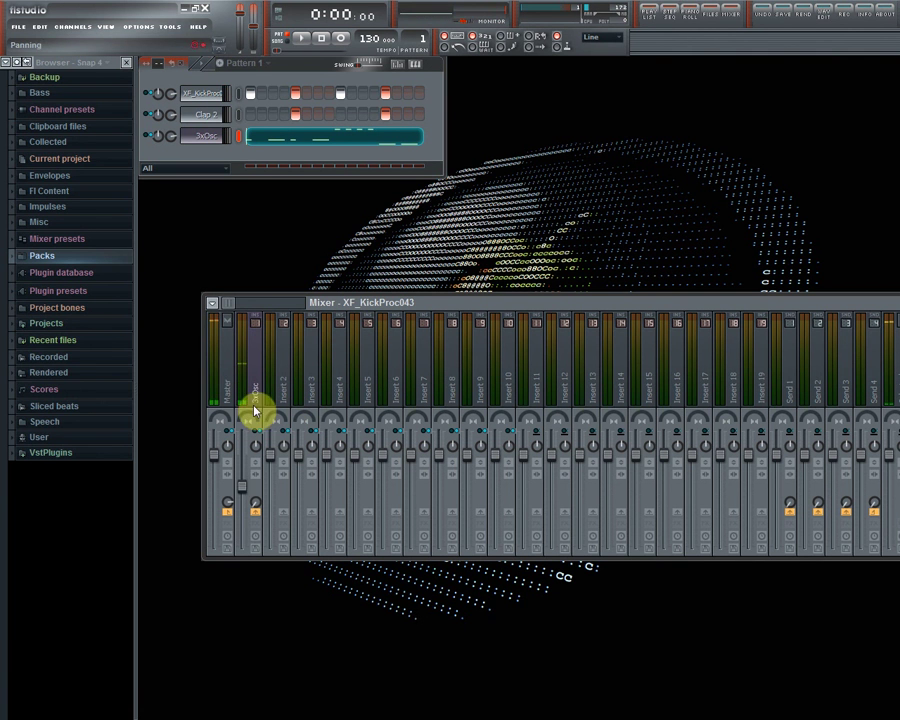
Return to the kick track's Fruity Peak Controller, review its output sound mute option with playback and close the plugin
{"action": "left_click", "coordinate": [304, 303]}
{"action": "left_click_drag", "start_coordinate": [321, 306], "coordinate": [99, 319]}
{"action": "key", "text": "space"}
{"action": "left_click", "coordinate": [787, 352]}
{"action": "left_click", "coordinate": [790, 355]}
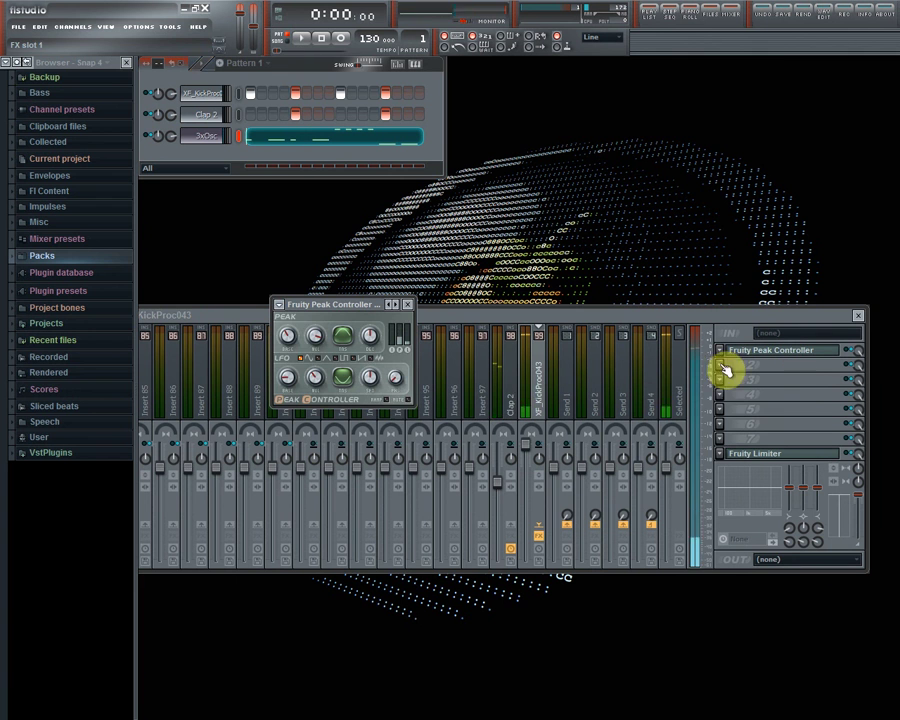
{"action": "key", "text": "space"}
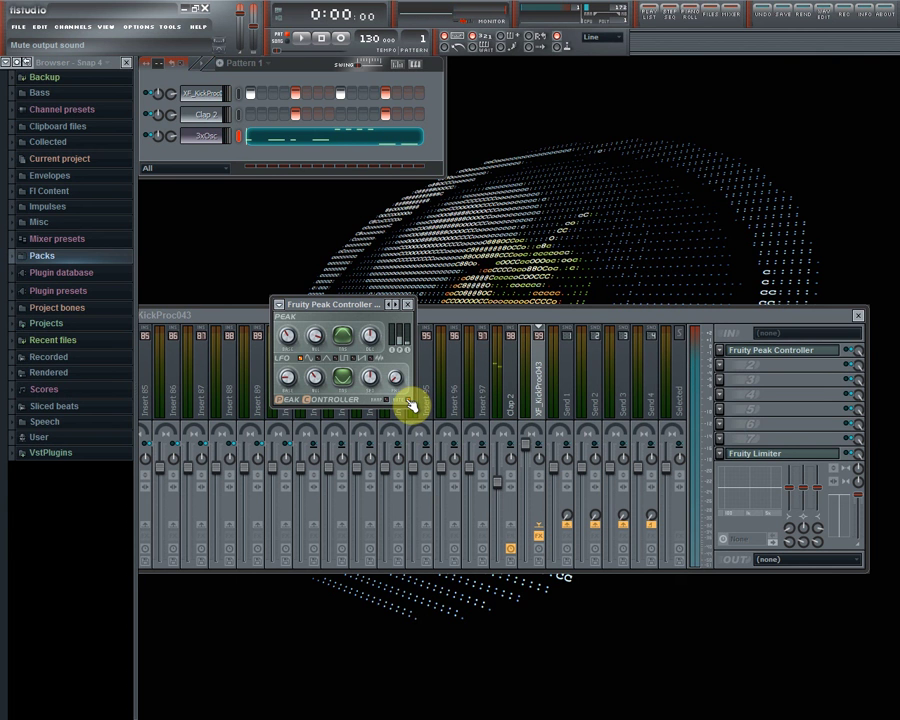
{"action": "key", "text": "space"}
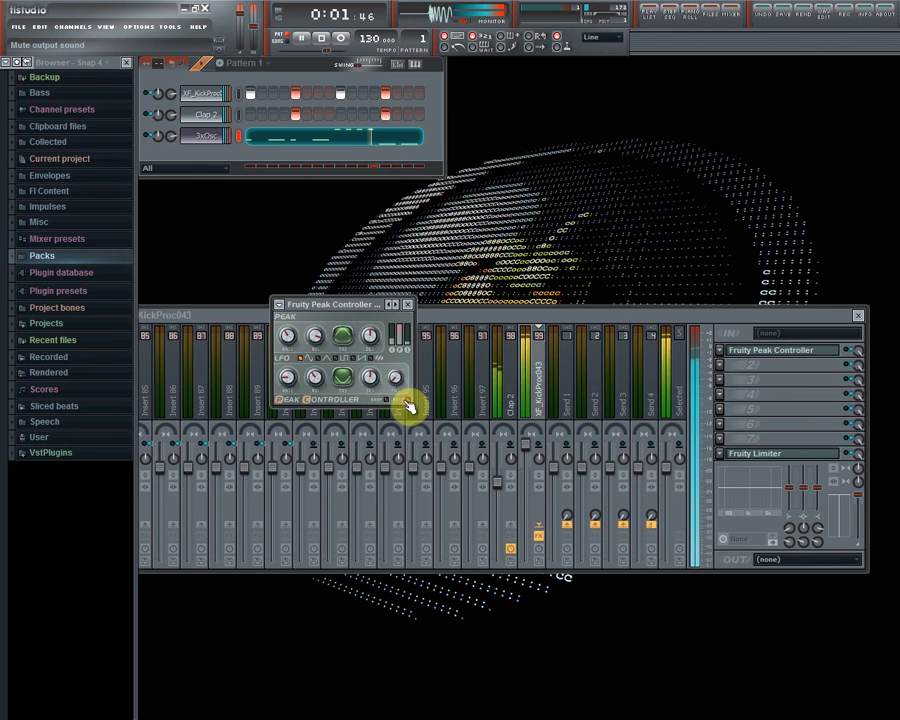
{"action": "key", "text": "space"}
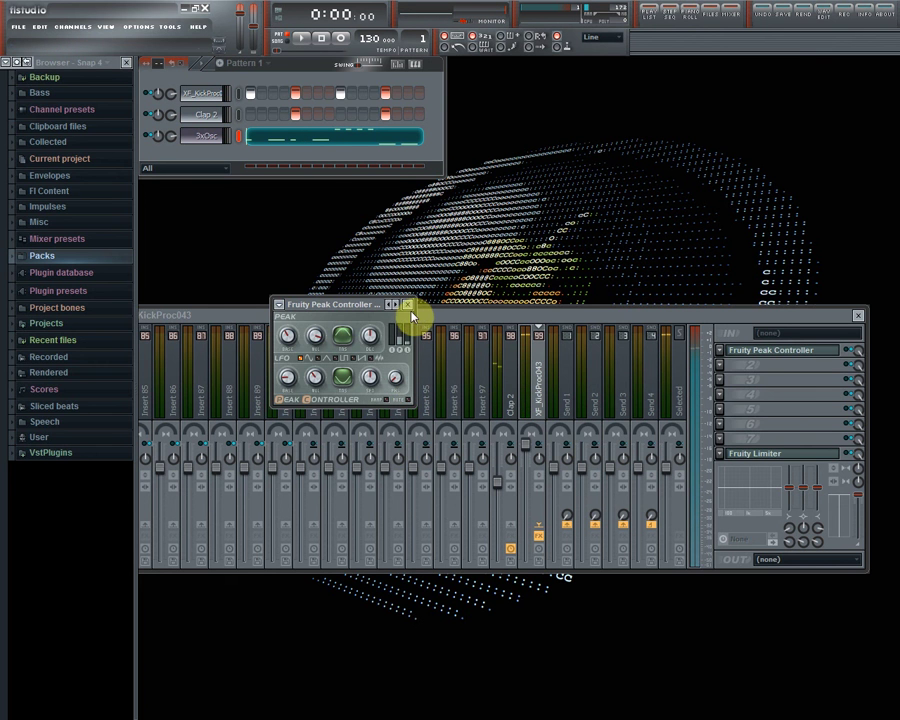
{"action": "left_click", "coordinate": [408, 306]}
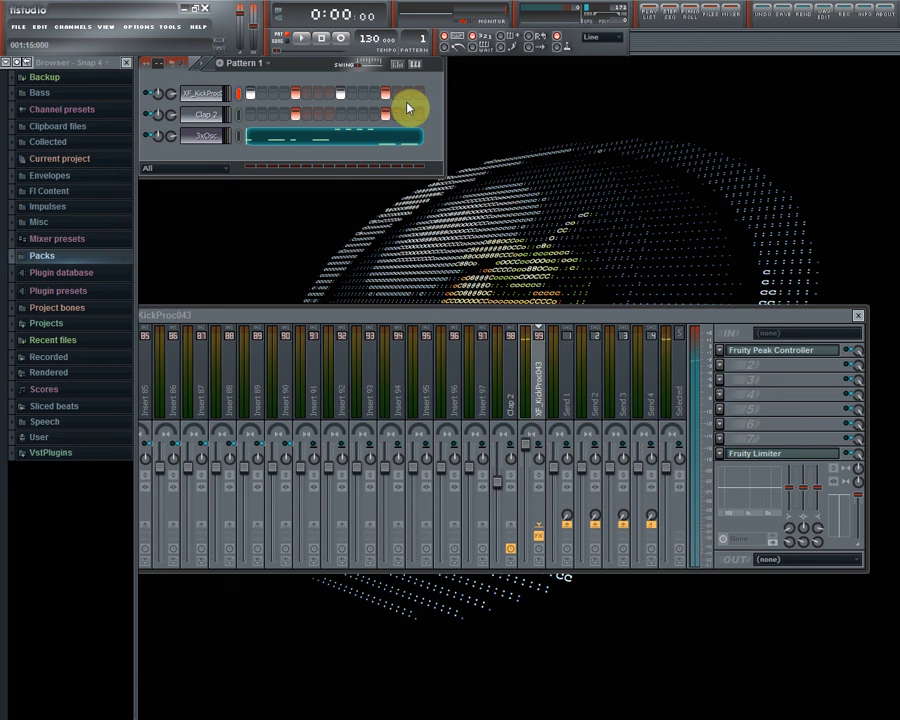